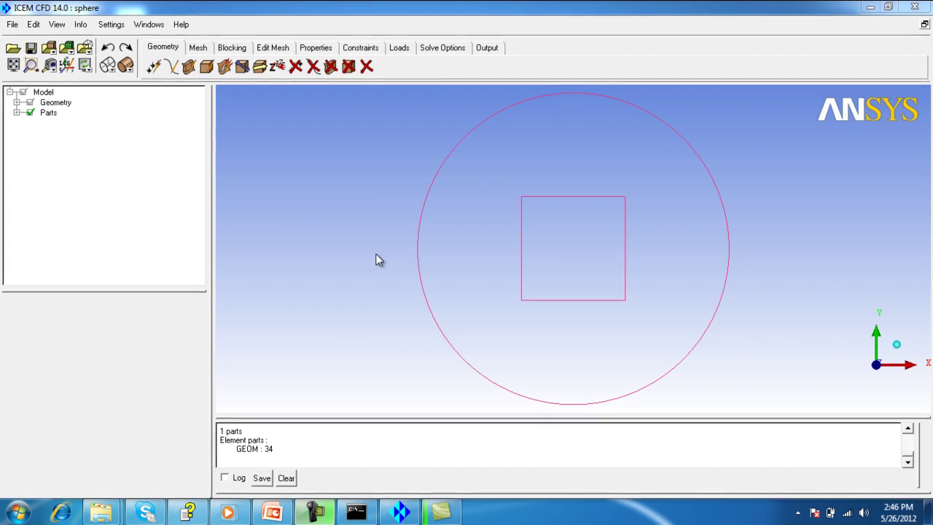
# Switch to the PowerPoint presentation and view the slide on the half O-grid with one face selected in full screen
pyautogui.click(272, 511)
pyautogui.scroll(-7, 85, 328)
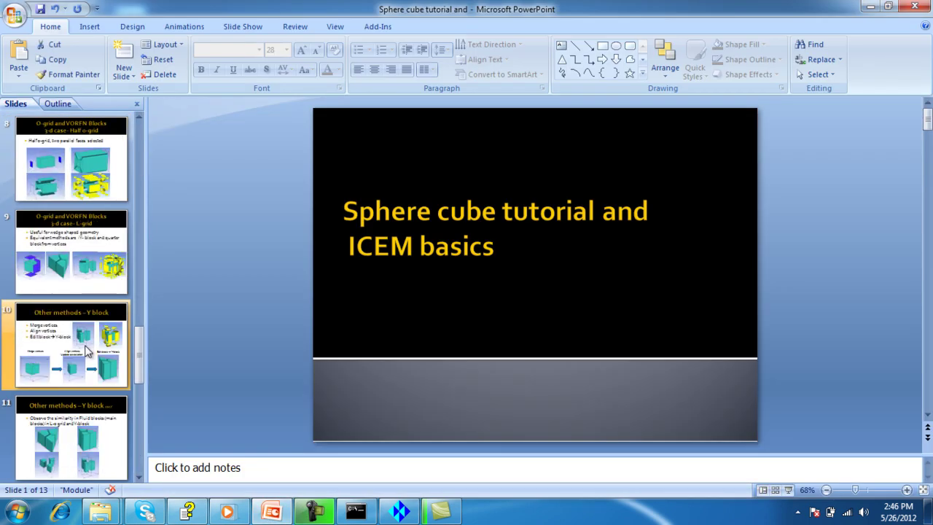
pyautogui.scroll(1, 80, 276)
pyautogui.click(64, 160)
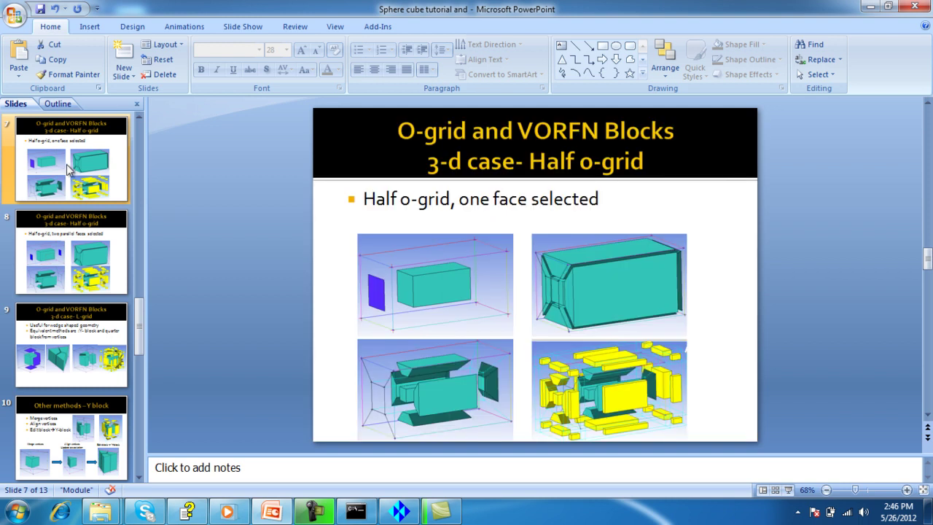
pyautogui.click(788, 489)
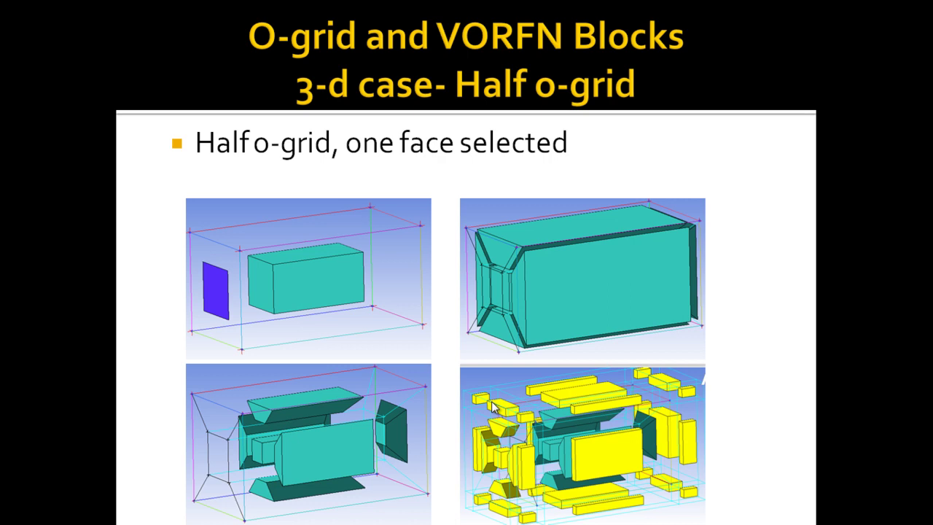
pyautogui.press('Escape')
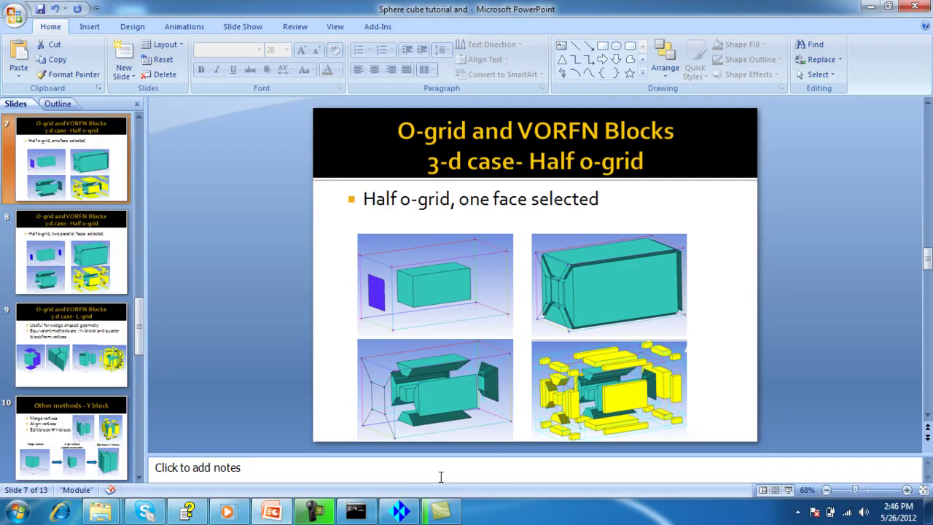
# Switch back to ICEM CFD, expand the Geometry and Parts branches, and display the surfaces as shaded solids
pyautogui.click(403, 511)
pyautogui.moveTo(487, 310); pyautogui.dragTo(459, 153)
pyautogui.click(16, 111)
pyautogui.click(16, 101)
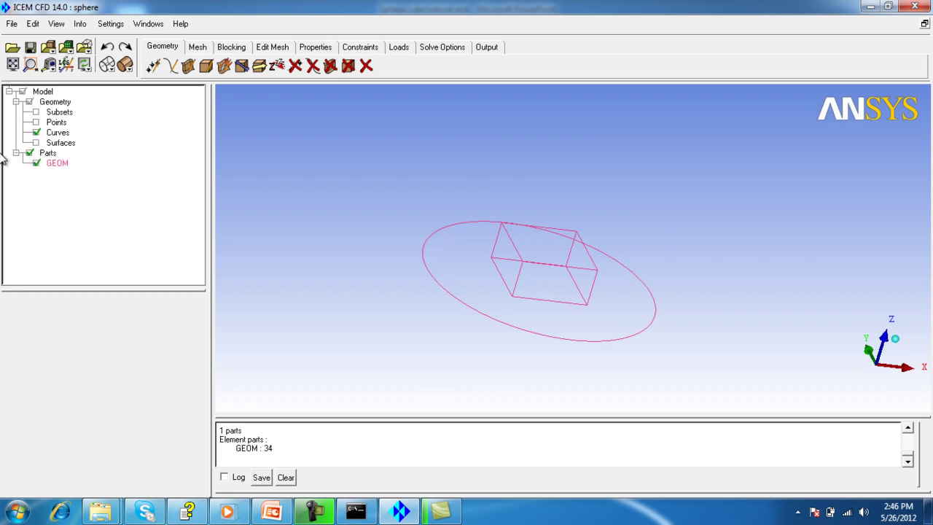
pyautogui.click(36, 143)
pyautogui.click(125, 64)
pyautogui.click(128, 86)
pyautogui.moveTo(525, 276)
pyautogui.mouseDown()
pyautogui.moveTo(549, 308)
pyautogui.moveTo(502, 121)
pyautogui.moveTo(600, 335)
pyautogui.moveTo(529, 212)
pyautogui.moveTo(371, 241)
pyautogui.moveTo(430, 299)
pyautogui.moveTo(502, 223)
pyautogui.moveTo(477, 283)
pyautogui.moveTo(460, 183)
pyautogui.moveTo(429, 235)
pyautogui.moveTo(442, 252)
pyautogui.moveTo(451, 214)
pyautogui.moveTo(460, 254)
pyautogui.moveTo(546, 231)
pyautogui.moveTo(449, 328)
pyautogui.moveTo(605, 277)
pyautogui.moveTo(578, 256)
pyautogui.moveTo(536, 298)
pyautogui.moveTo(575, 270)
pyautogui.mouseUp()
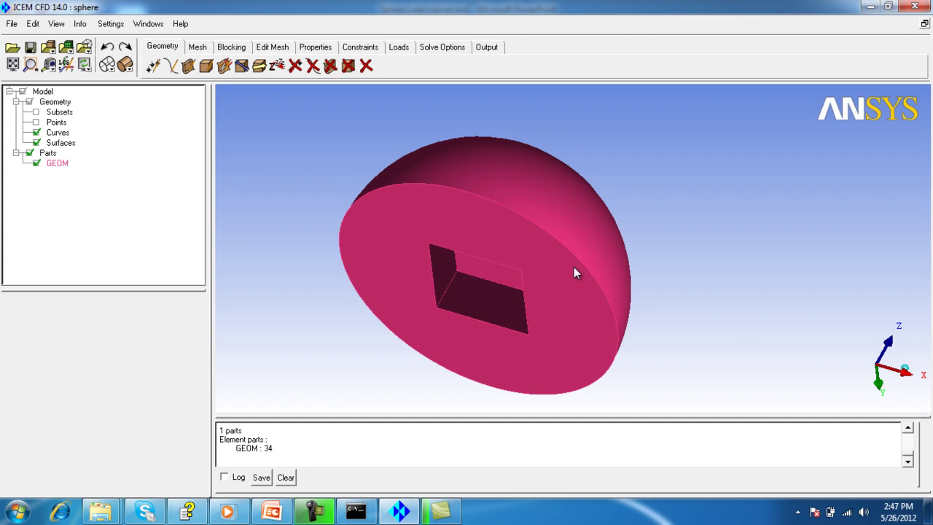
# Create a part named sym from the four flat surfaces around the cube opening, restricting the selection to surfaces
pyautogui.rightClick(48, 155)
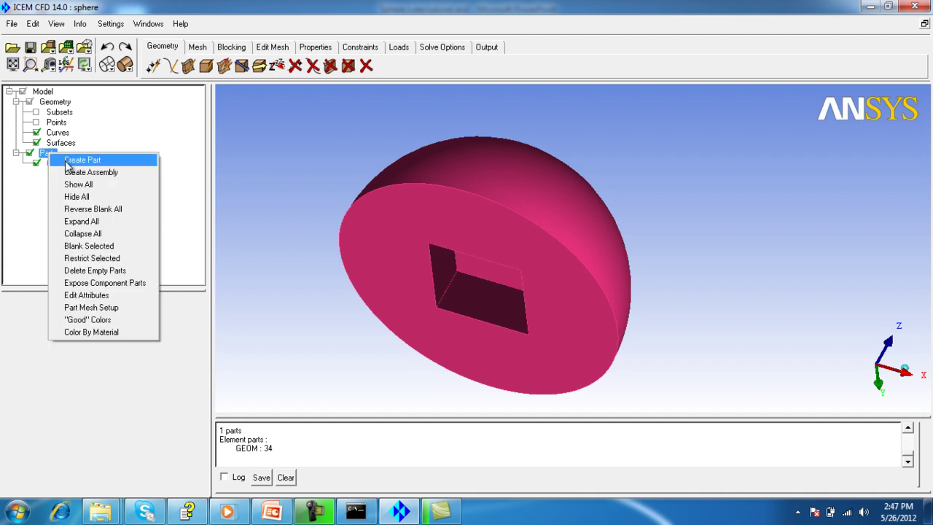
pyautogui.click(105, 164)
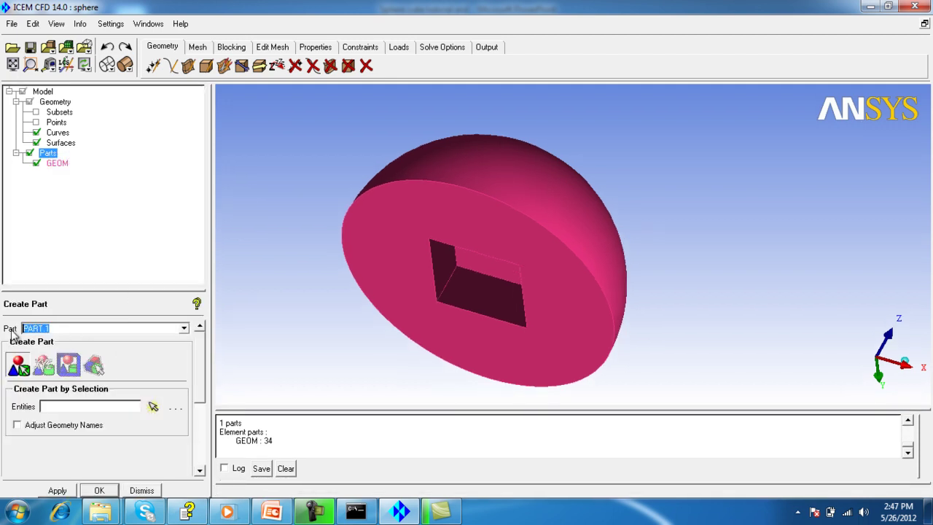
pyautogui.write('sym')
pyautogui.click(16, 371)
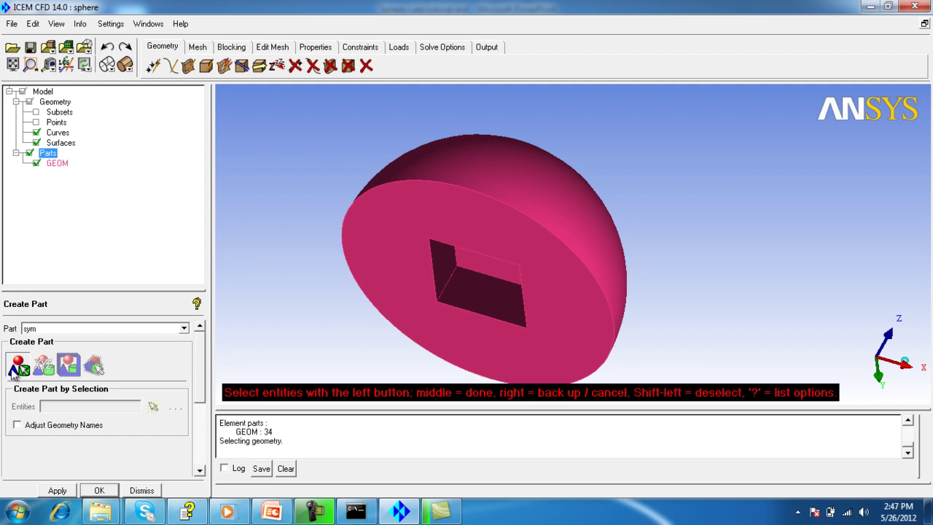
pyautogui.click(435, 200)
pyautogui.click(383, 228)
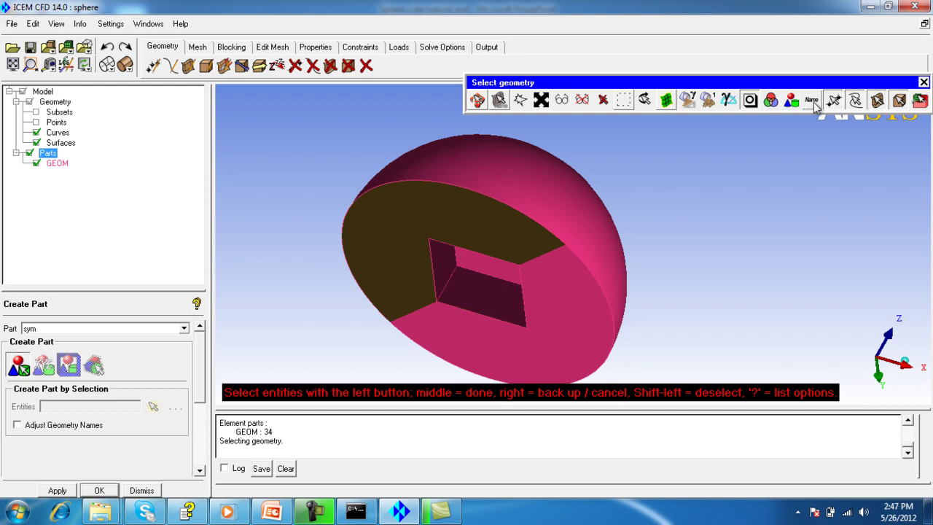
pyautogui.click(833, 101)
pyautogui.click(855, 102)
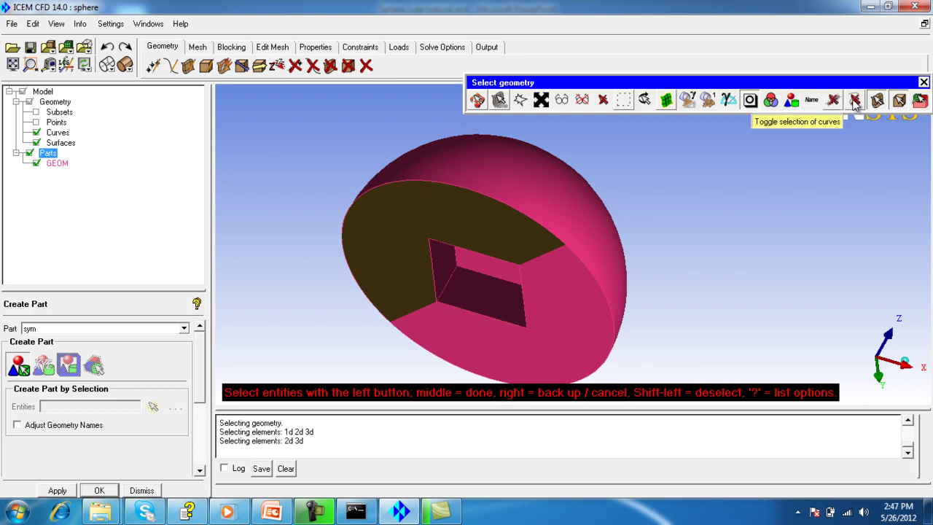
pyautogui.click(900, 106)
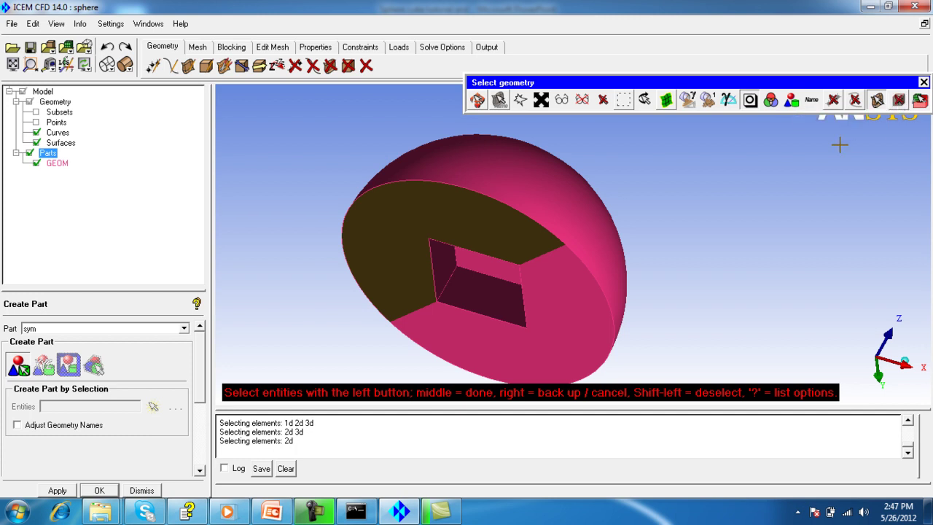
pyautogui.click(557, 288)
pyautogui.click(484, 343)
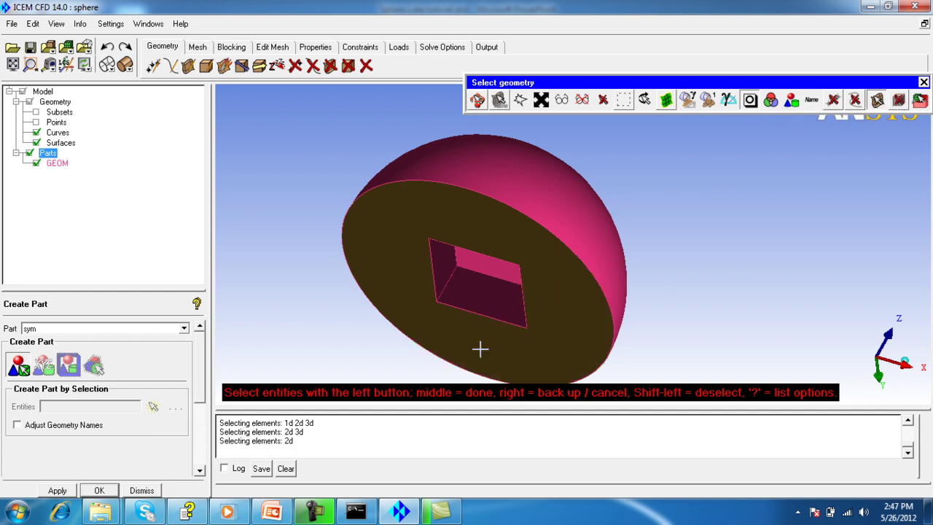
pyautogui.middleClick(301, 306)
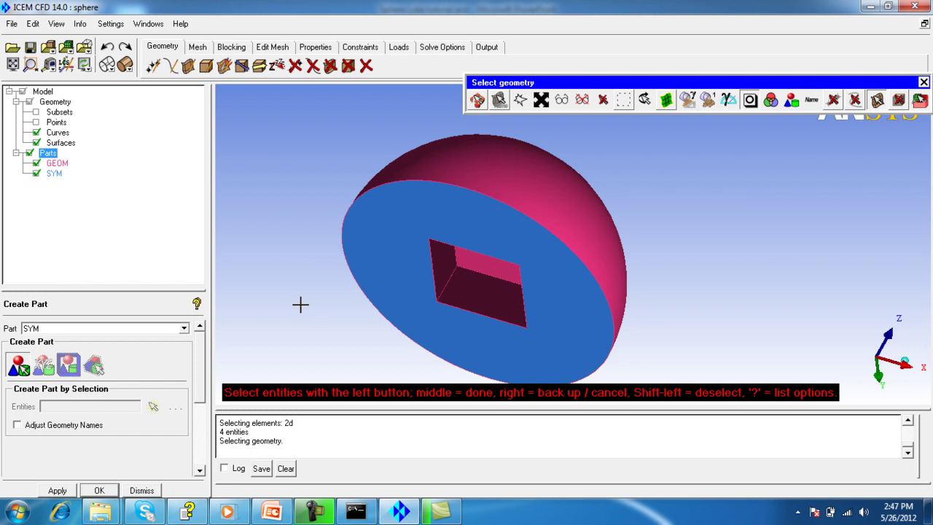
# Hide the SYM part and create a part named sphere from the hemispherical surface
pyautogui.click(35, 173)
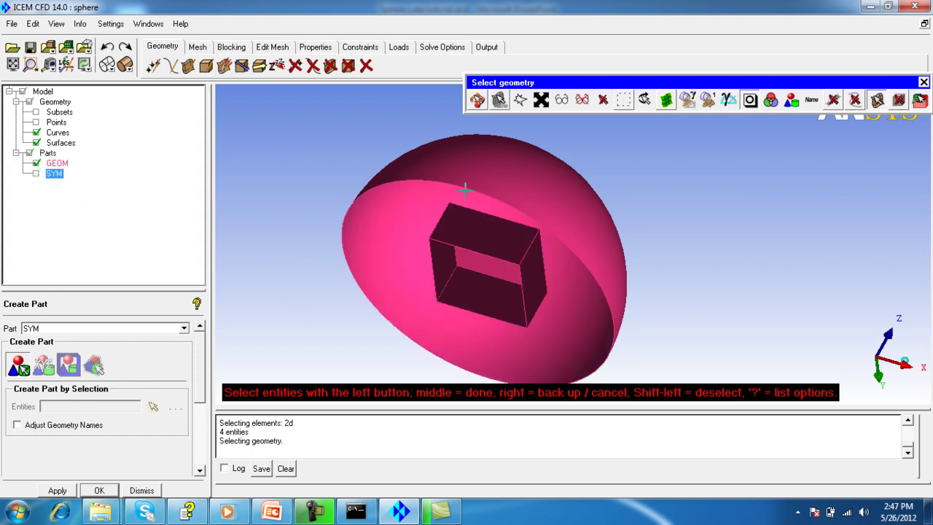
pyautogui.doubleClick(38, 328)
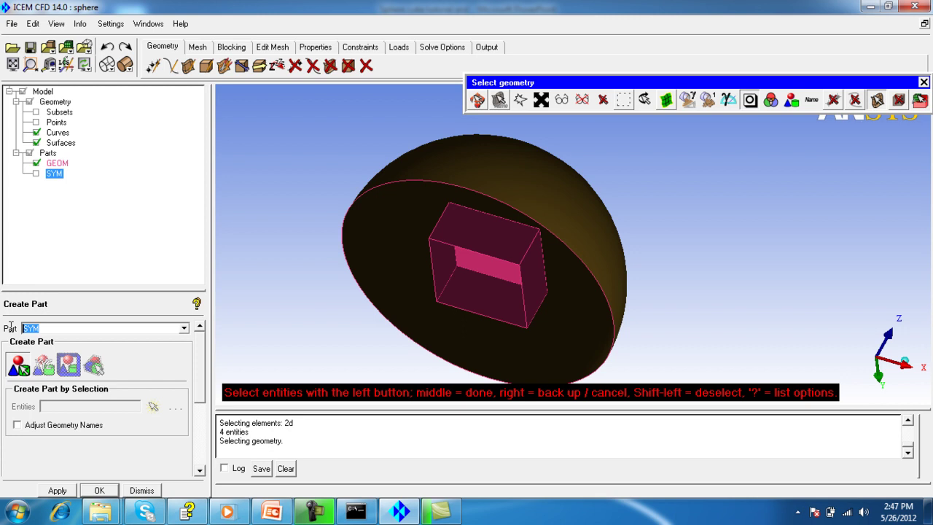
pyautogui.write('sphere')
pyautogui.click(290, 297)
pyautogui.middleClick(283, 295)
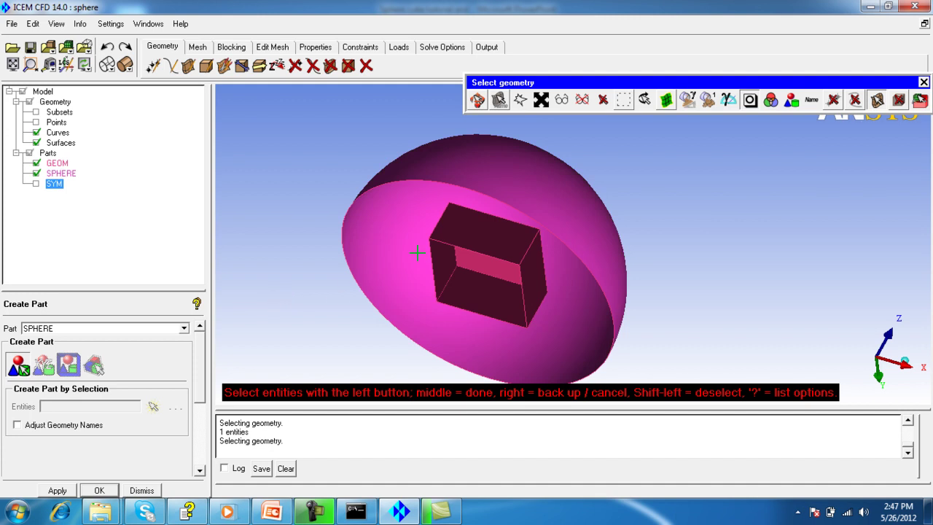
# Hide the SPHERE part, name a new part cube, and select the cube's top face and one side face
pyautogui.click(36, 173)
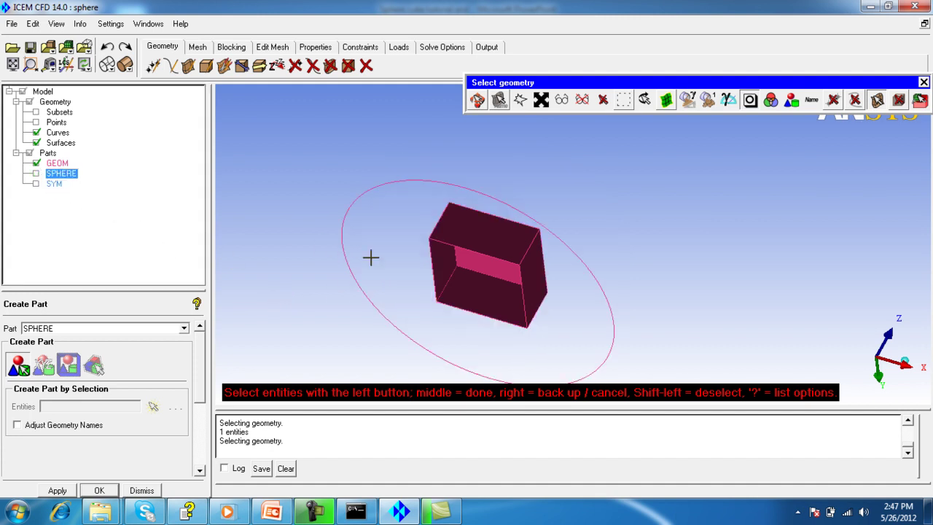
pyautogui.click(478, 99)
pyautogui.moveTo(481, 255); pyautogui.dragTo(451, 298)
pyautogui.moveTo(73, 328); pyautogui.dragTo(2, 329)
pyautogui.write('cube')
pyautogui.click(27, 369)
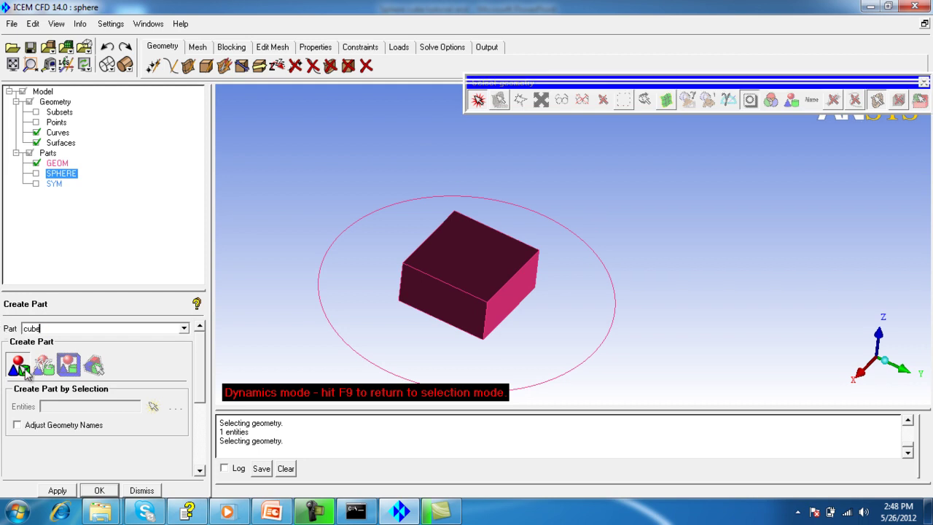
pyautogui.click(448, 255)
pyautogui.click(425, 277)
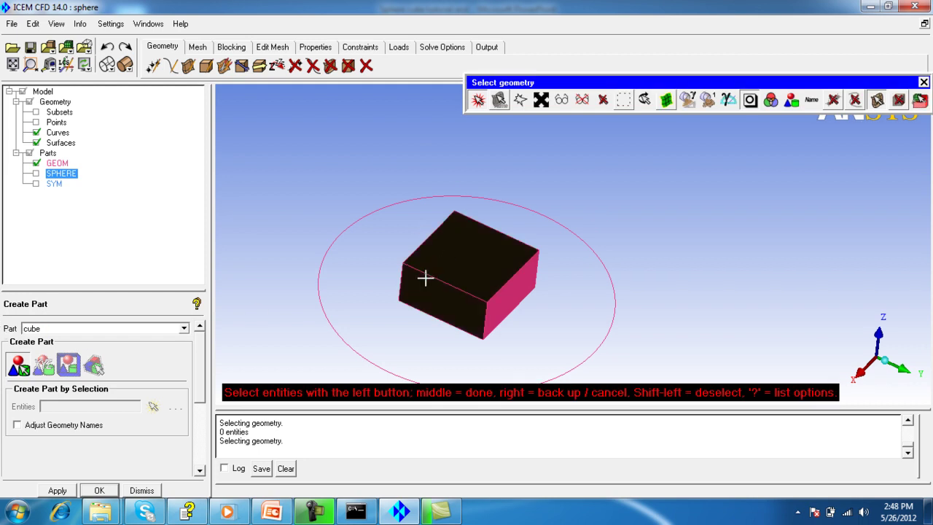
# Add the cube's three remaining side faces to the selection and create the cube part from all five surfaces
pyautogui.click(478, 100)
pyautogui.moveTo(546, 357); pyautogui.dragTo(608, 306)
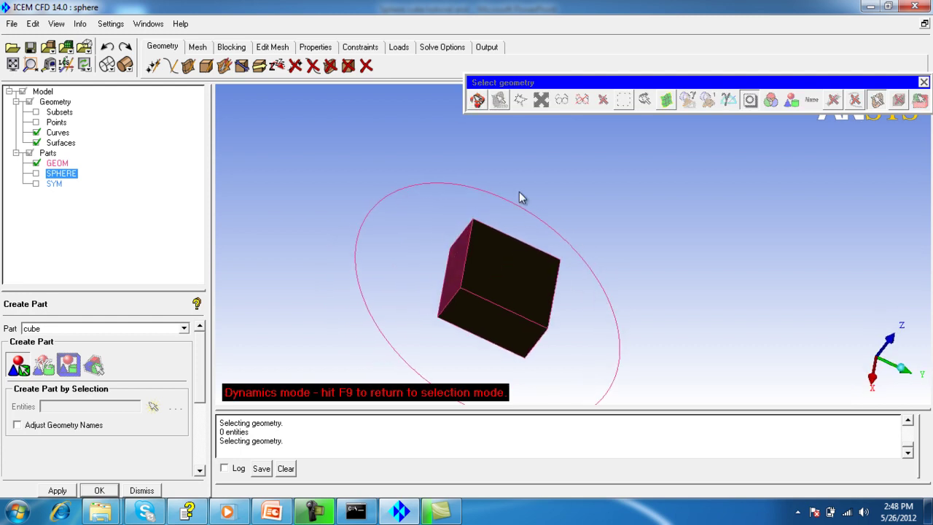
pyautogui.click(477, 100)
pyautogui.click(459, 251)
pyautogui.click(477, 100)
pyautogui.moveTo(516, 279); pyautogui.dragTo(467, 312)
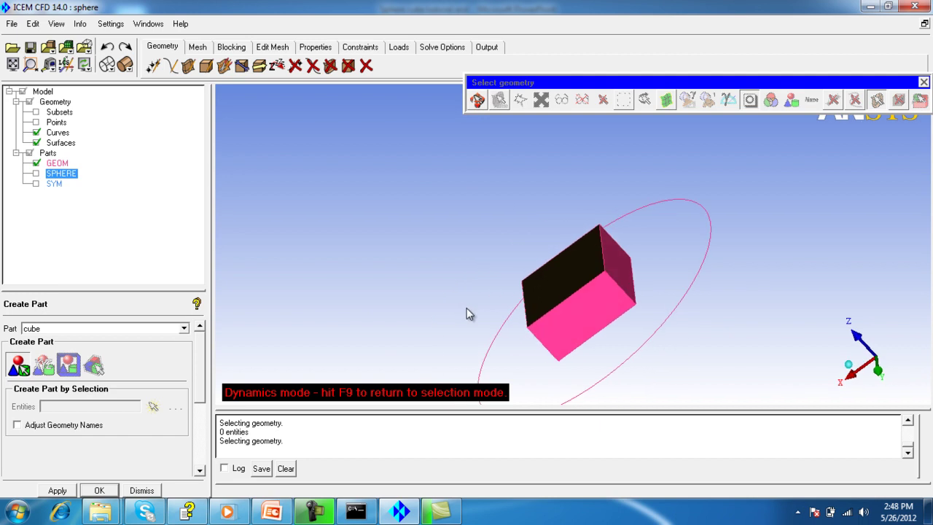
pyautogui.click(477, 100)
pyautogui.click(617, 265)
pyautogui.click(596, 310)
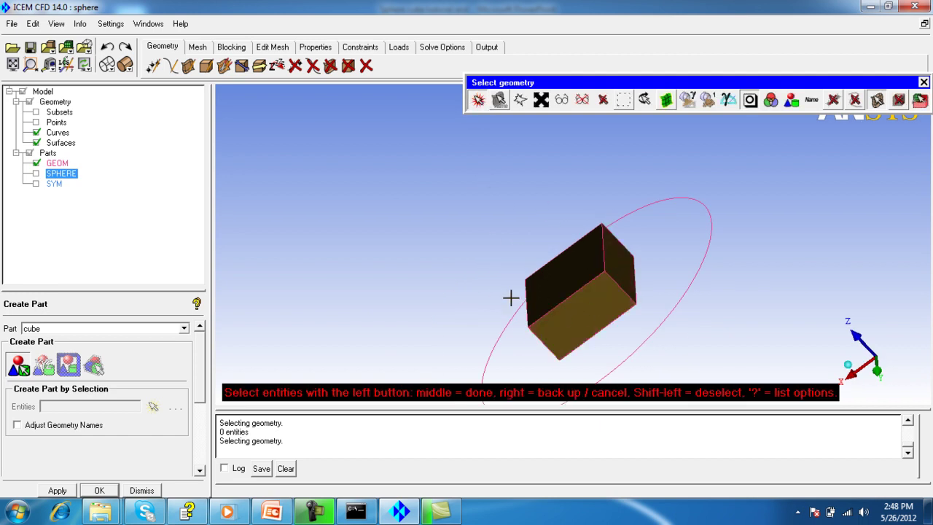
pyautogui.click(479, 102)
pyautogui.moveTo(475, 133)
pyautogui.mouseDown()
pyautogui.moveTo(566, 267)
pyautogui.moveTo(708, 225)
pyautogui.moveTo(469, 131)
pyautogui.mouseUp()
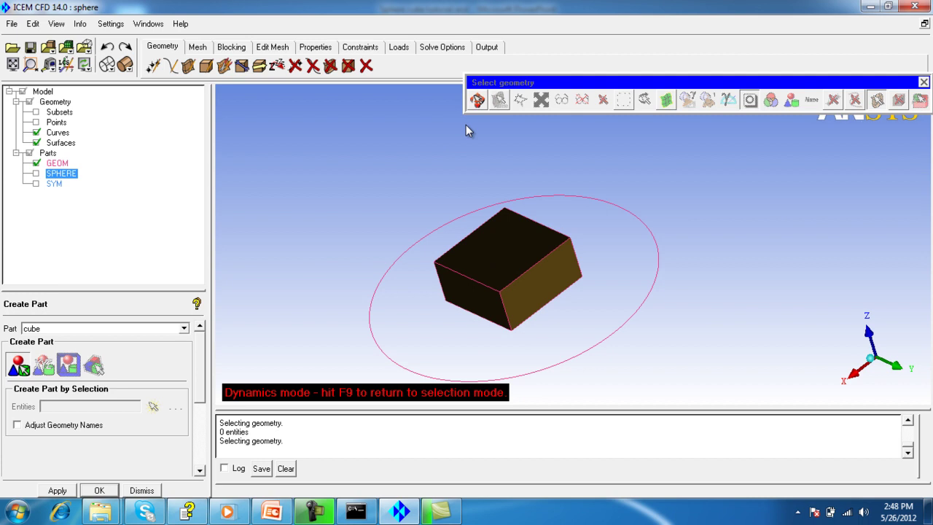
pyautogui.click(477, 100)
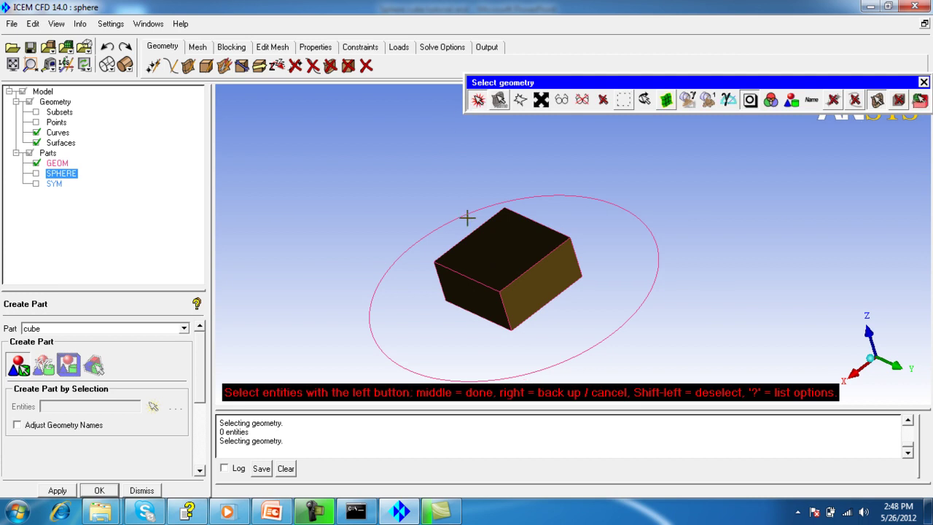
pyautogui.middleClick(378, 164)
pyautogui.middleClick(295, 210)
# Show the SPHERE and SYM parts again and apply the "Good" Colors option to all parts
pyautogui.moveTo(298, 212); pyautogui.dragTo(554, 230)
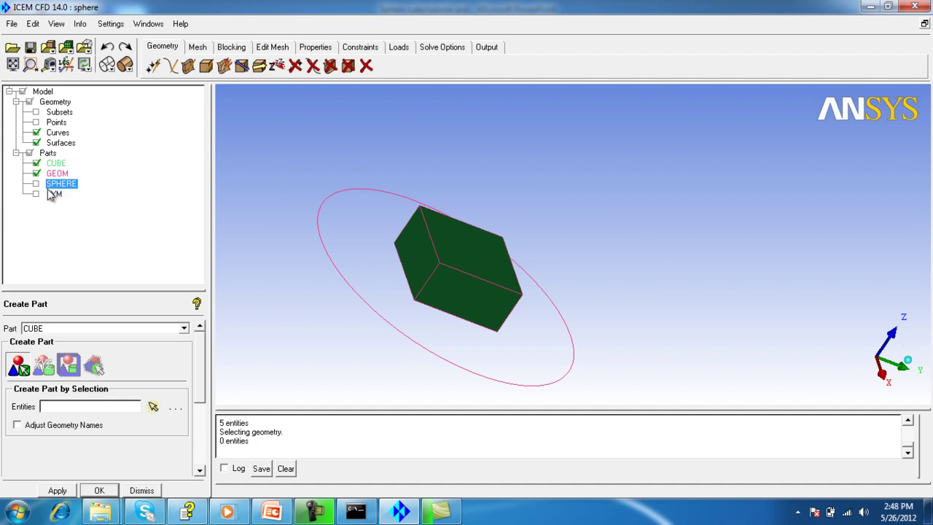
pyautogui.click(36, 183)
pyautogui.click(36, 193)
pyautogui.rightClick(47, 152)
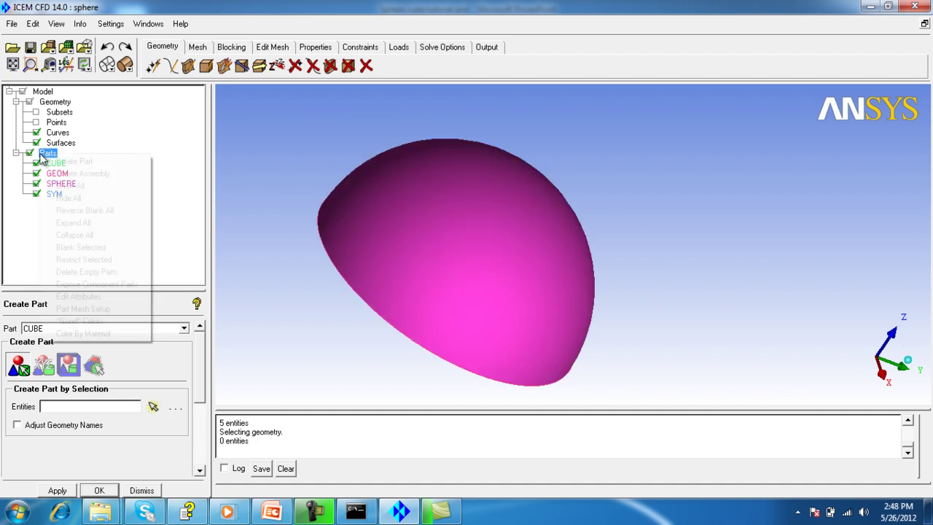
pyautogui.click(70, 321)
pyautogui.moveTo(530, 247); pyautogui.dragTo(382, 364)
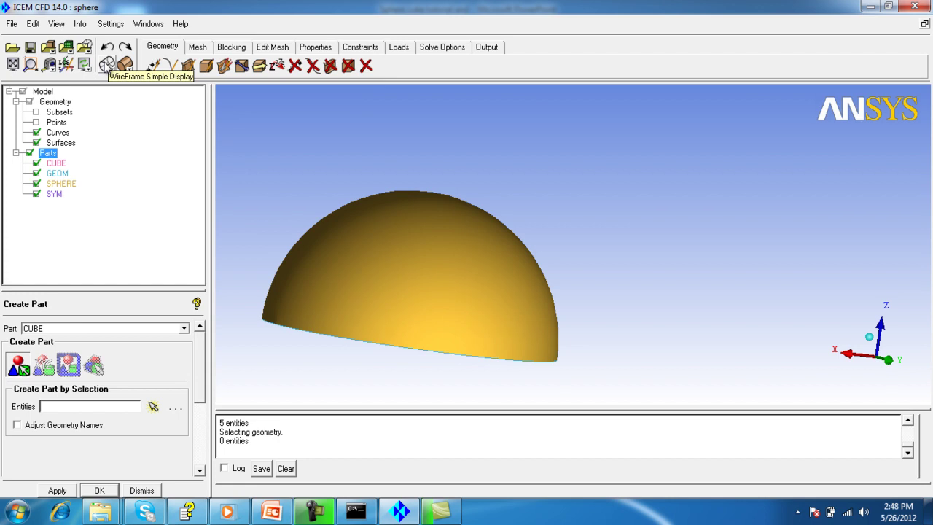
# Display the surfaces in simple wireframe and show the geometry points
pyautogui.click(106, 64)
pyautogui.moveTo(401, 192)
pyautogui.mouseDown()
pyautogui.moveTo(290, 329)
pyautogui.moveTo(420, 277)
pyautogui.moveTo(541, 297)
pyautogui.mouseUp()
pyautogui.moveTo(541, 297); pyautogui.dragTo(468, 246, button='middle')
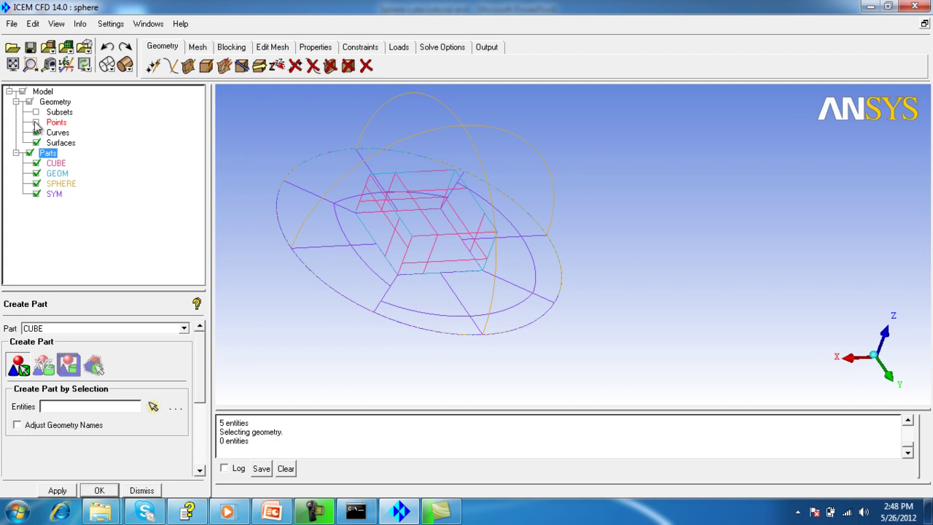
pyautogui.moveTo(374, 223); pyautogui.dragTo(313, 183)
# Create a material point body named Fluid at the centroid between a location on the sphere's edge and a cube corner point
pyautogui.click(205, 67)
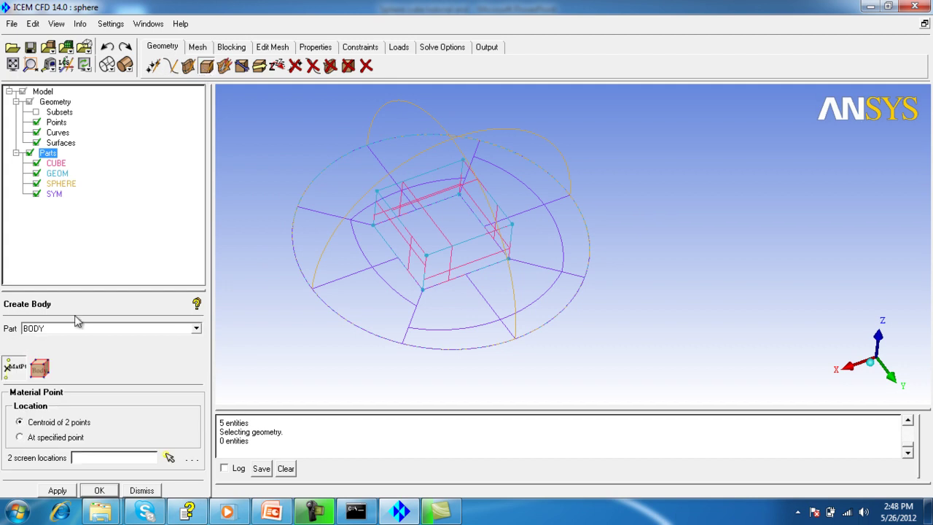
pyautogui.moveTo(58, 328); pyautogui.dragTo(11, 330)
pyautogui.write('Fluid')
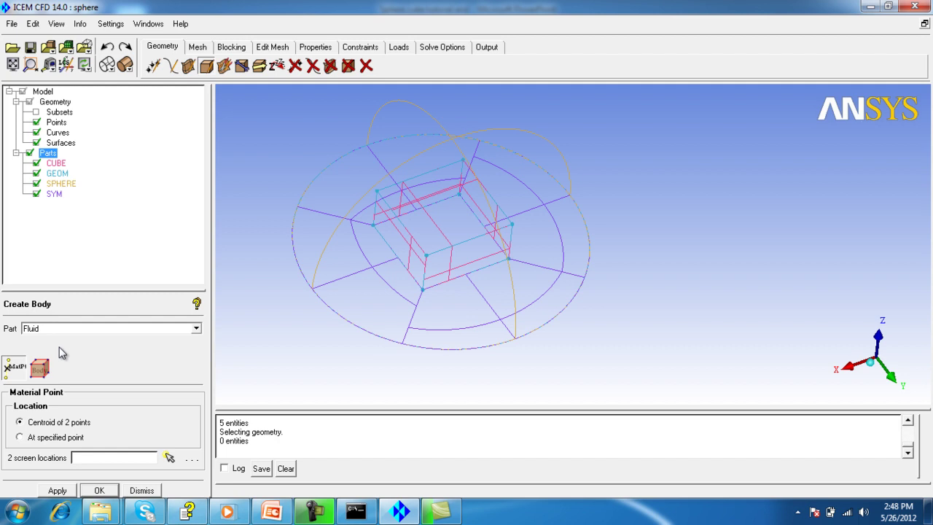
pyautogui.click(16, 367)
pyautogui.click(370, 145)
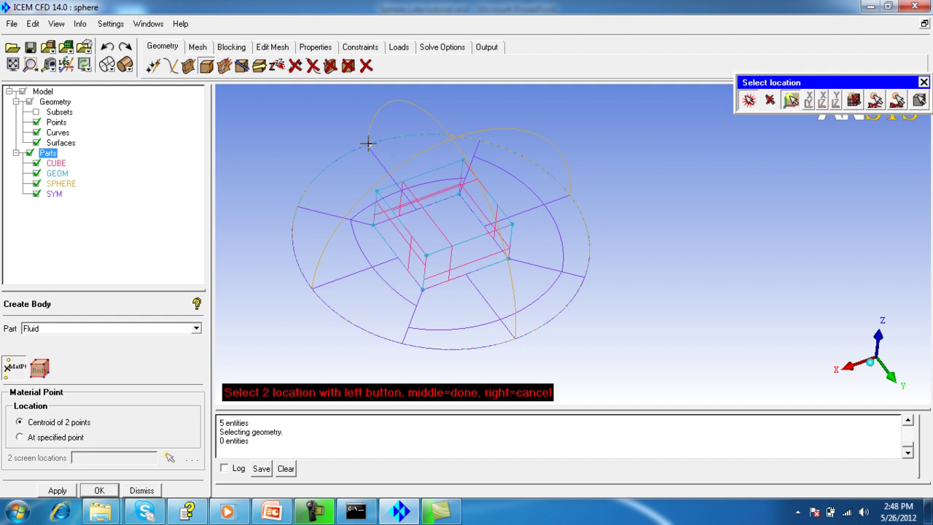
pyautogui.click(462, 159)
pyautogui.middleClick(261, 149)
pyautogui.middleClick(264, 152)
pyautogui.middleClick(264, 153)
pyautogui.moveTo(360, 228); pyautogui.dragTo(418, 271)
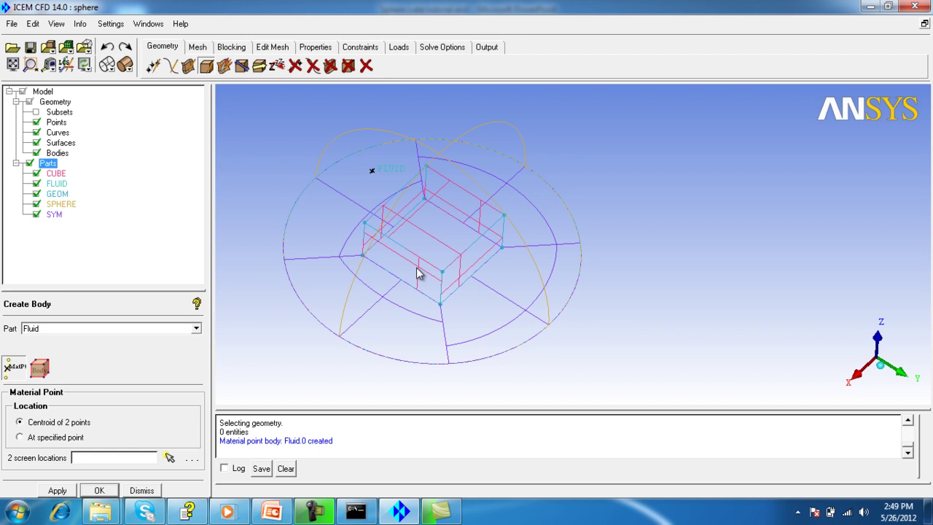
pyautogui.moveTo(421, 178); pyautogui.dragTo(434, 175, button='middle')
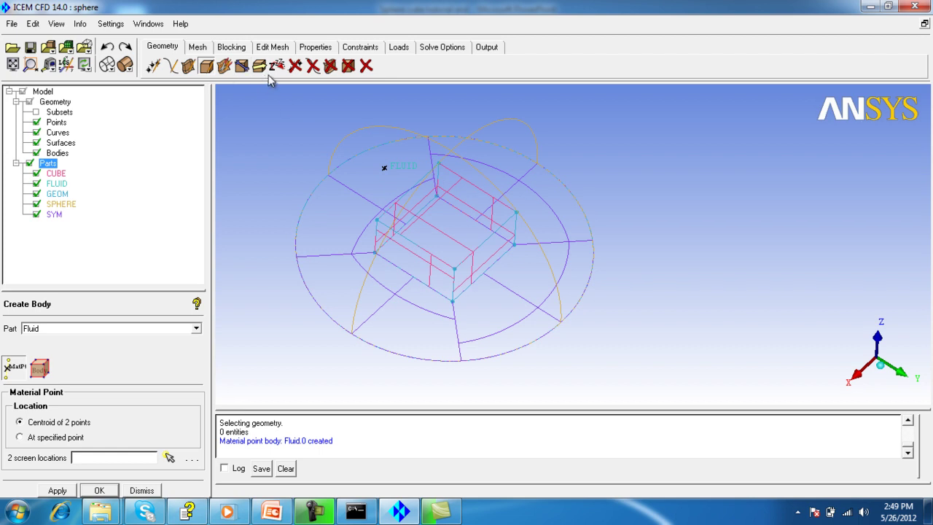
# Delete all points and all curves from the geometry, leaving the surfaces and the material point
pyautogui.click(295, 66)
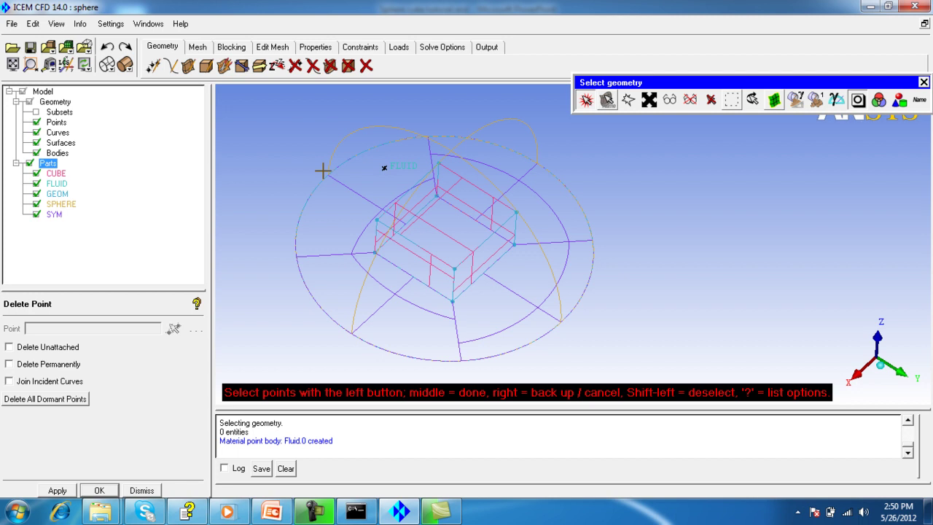
pyautogui.click(649, 100)
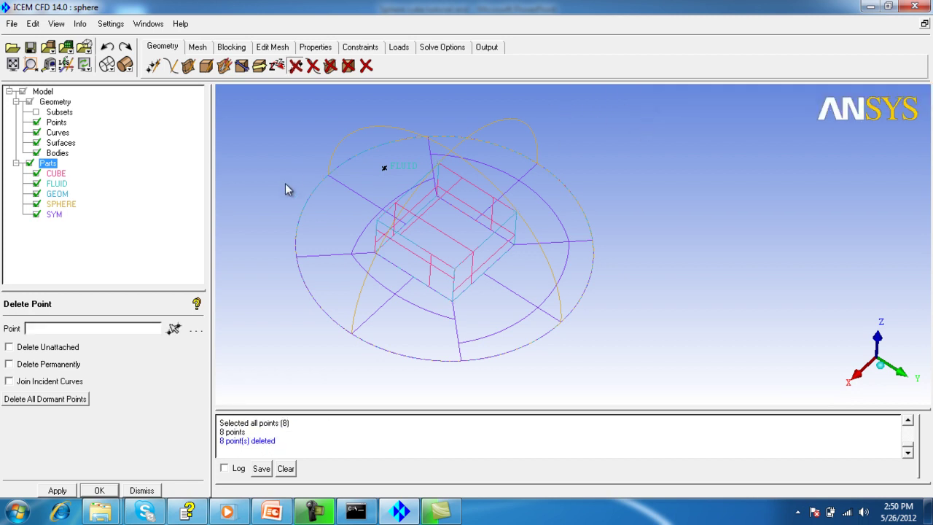
pyautogui.click(313, 66)
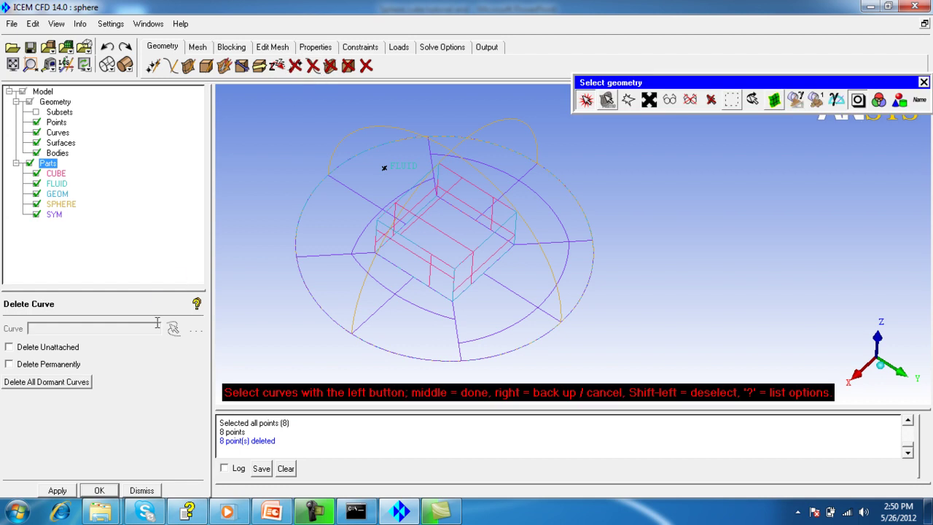
pyautogui.click(649, 100)
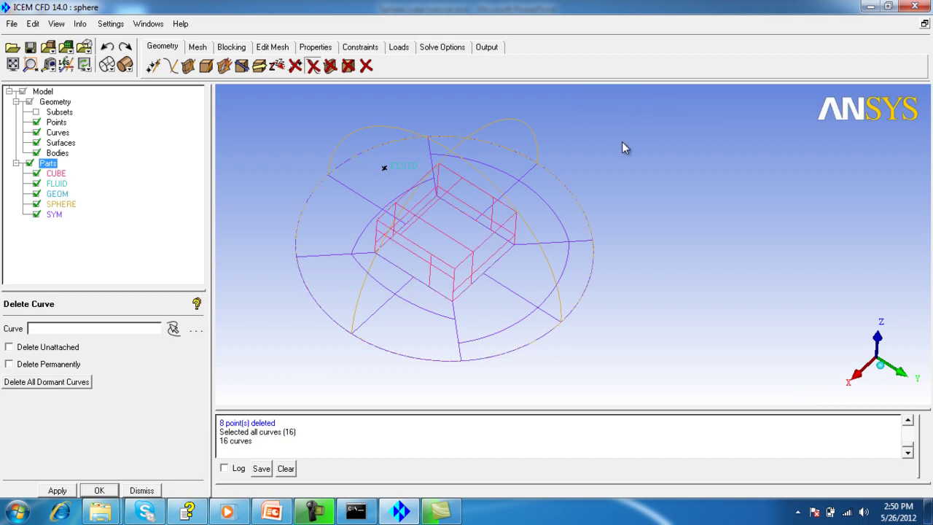
pyautogui.moveTo(519, 217); pyautogui.dragTo(531, 175)
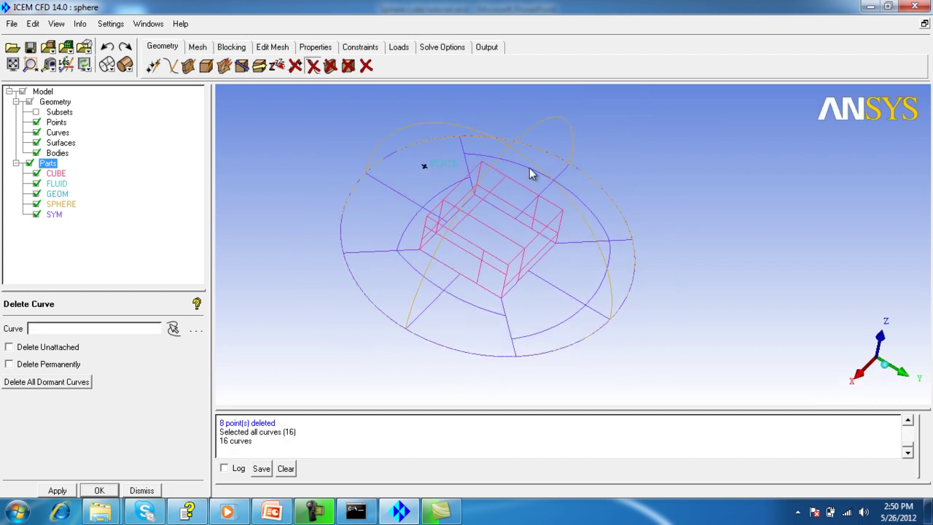
# Build the topology for all parts with tolerance 0.02 and feature angle 30, filtering both points and curves
pyautogui.click(243, 68)
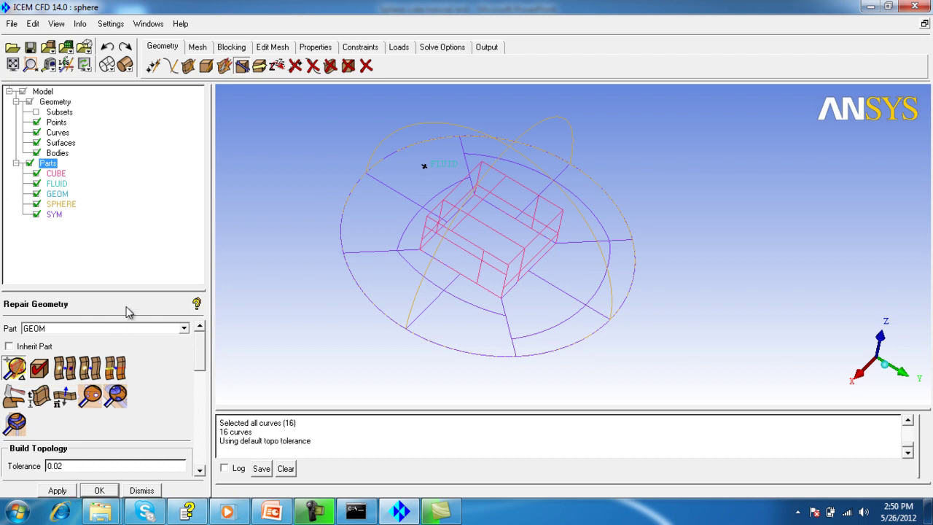
pyautogui.moveTo(131, 290); pyautogui.dragTo(137, 199)
pyautogui.moveTo(200, 297); pyautogui.dragTo(201, 348)
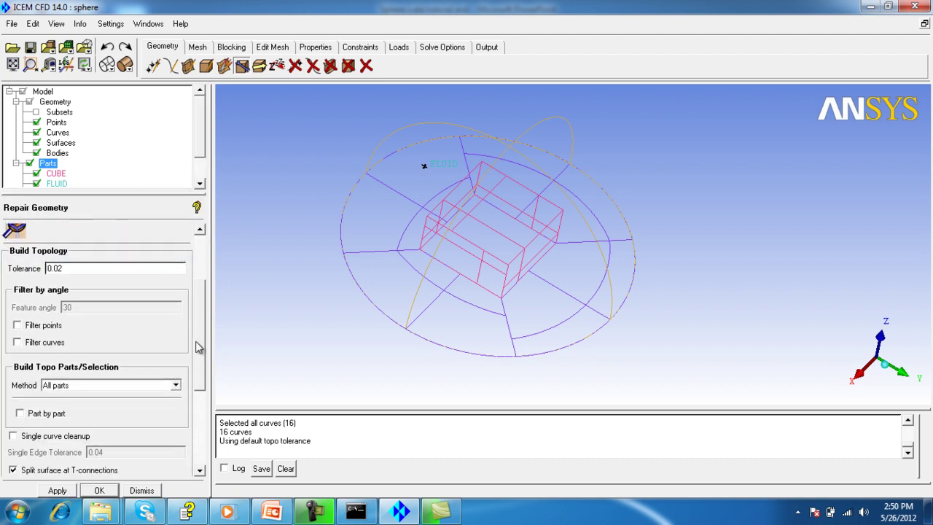
pyautogui.click(35, 326)
pyautogui.click(41, 344)
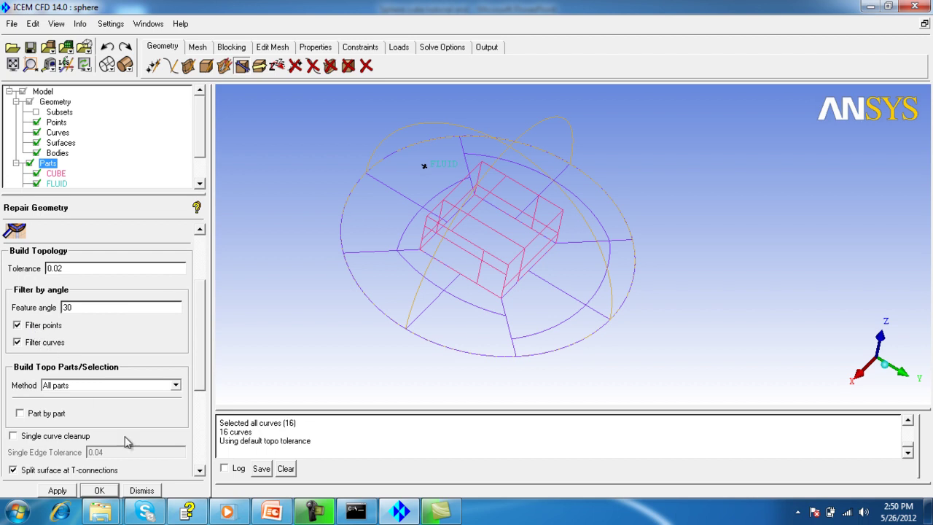
pyautogui.moveTo(201, 356); pyautogui.dragTo(213, 316)
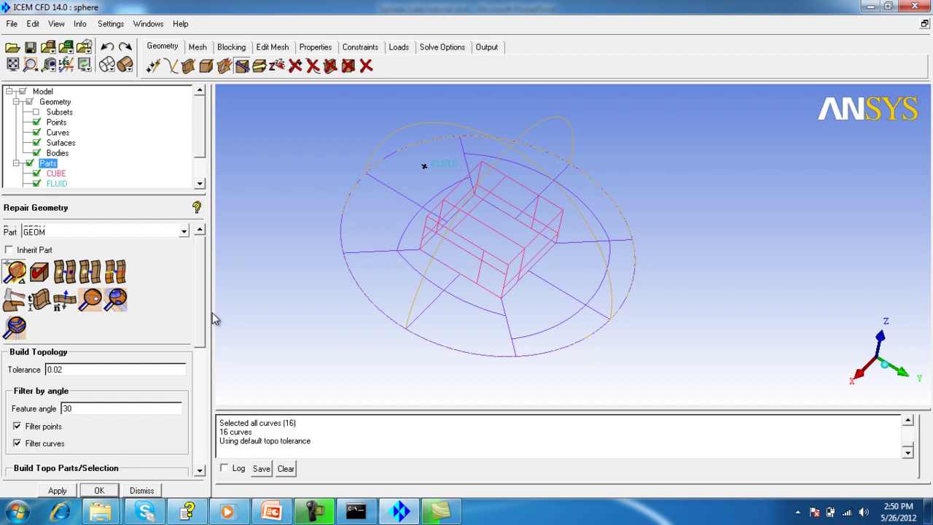
pyautogui.click(56, 491)
pyautogui.moveTo(408, 299); pyautogui.dragTo(513, 333)
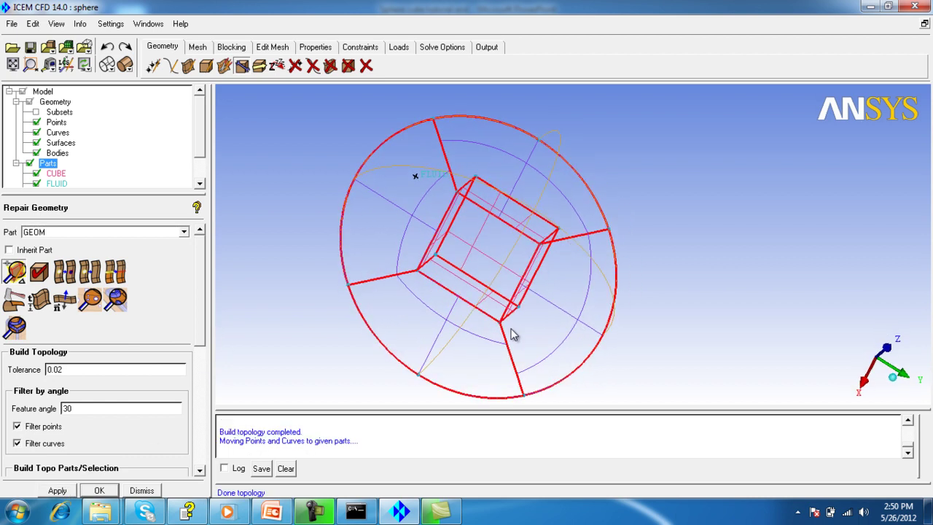
pyautogui.moveTo(427, 231); pyautogui.dragTo(472, 246)
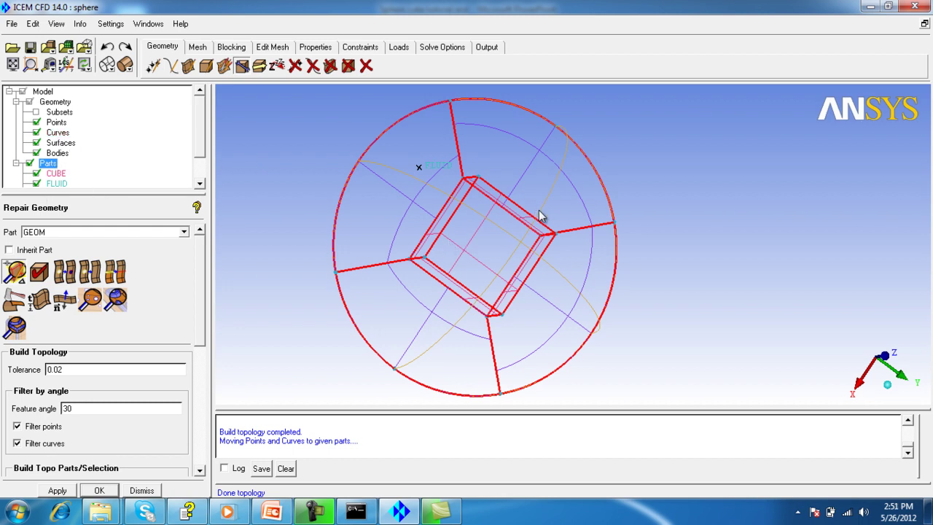
pyautogui.moveTo(538, 212); pyautogui.dragTo(590, 243)
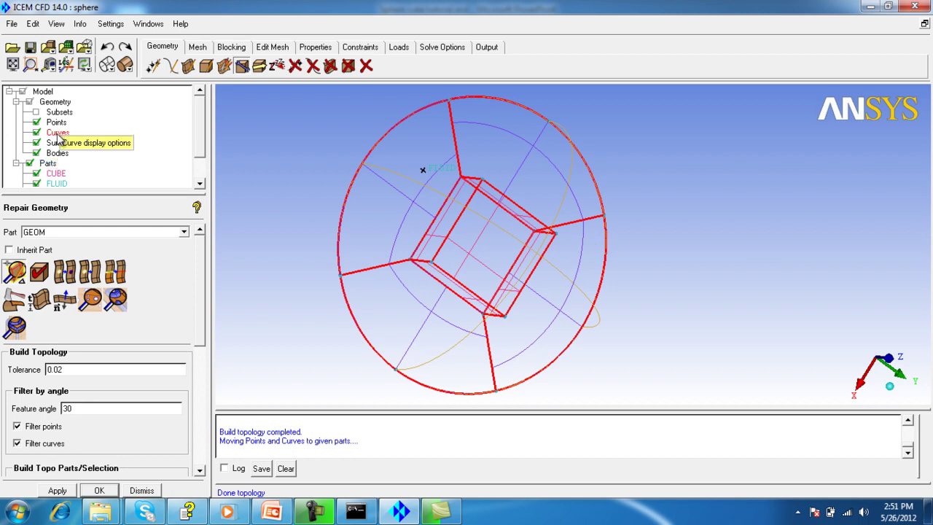
# Display the curves as thin lines and hide the surfaces
pyautogui.rightClick(60, 137)
pyautogui.click(91, 190)
pyautogui.moveTo(525, 292); pyautogui.dragTo(472, 190)
pyautogui.click(36, 142)
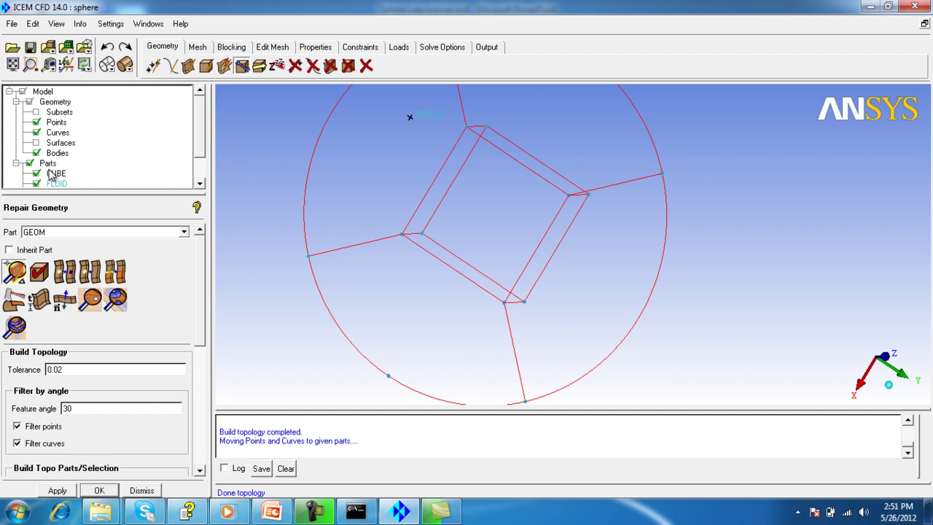
# Reapply the "Good" Colors option to the parts and examine the rebuilt curves and points from several angles
pyautogui.rightClick(48, 162)
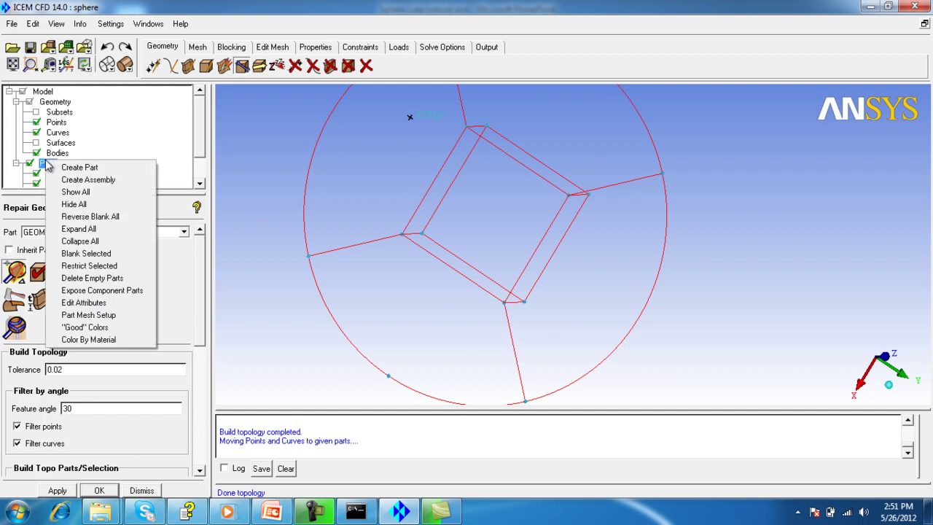
pyautogui.click(84, 327)
pyautogui.moveTo(307, 263); pyautogui.dragTo(413, 270)
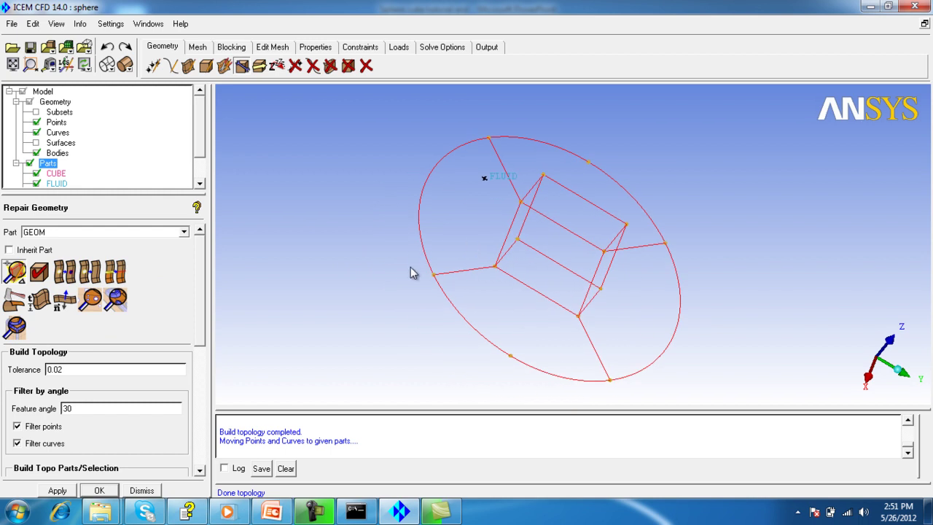
pyautogui.moveTo(579, 146); pyautogui.dragTo(664, 338)
pyautogui.moveTo(578, 318); pyautogui.dragTo(494, 285)
pyautogui.moveTo(636, 219); pyautogui.dragTo(510, 172)
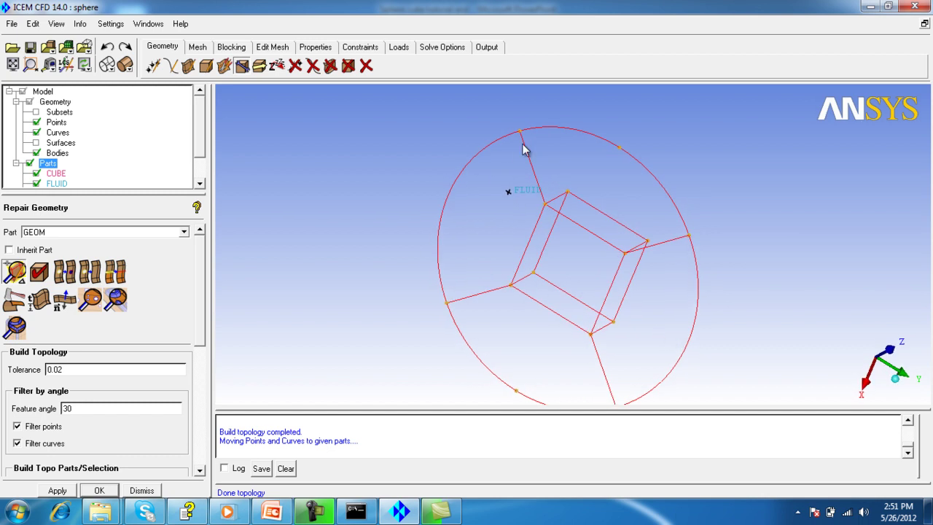
pyautogui.moveTo(488, 272); pyautogui.dragTo(405, 252)
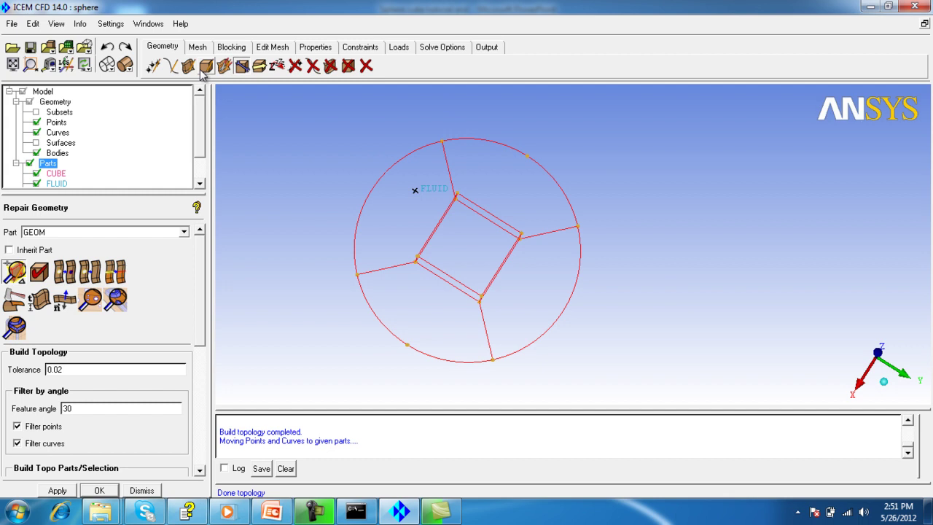
# Turn the surfaces on and initialize a 3D Bounding Box block in the FLUID part around the whole geometry
pyautogui.click(234, 47)
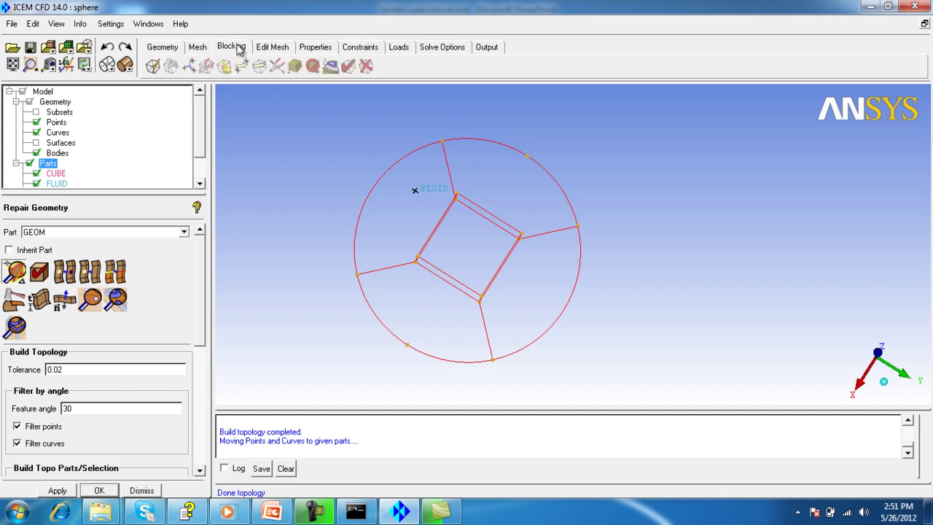
pyautogui.click(153, 66)
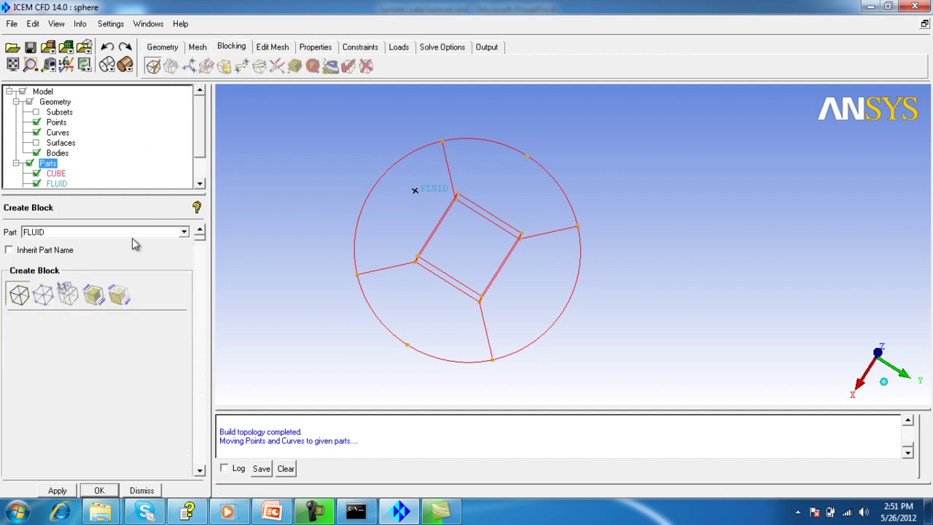
pyautogui.click(35, 144)
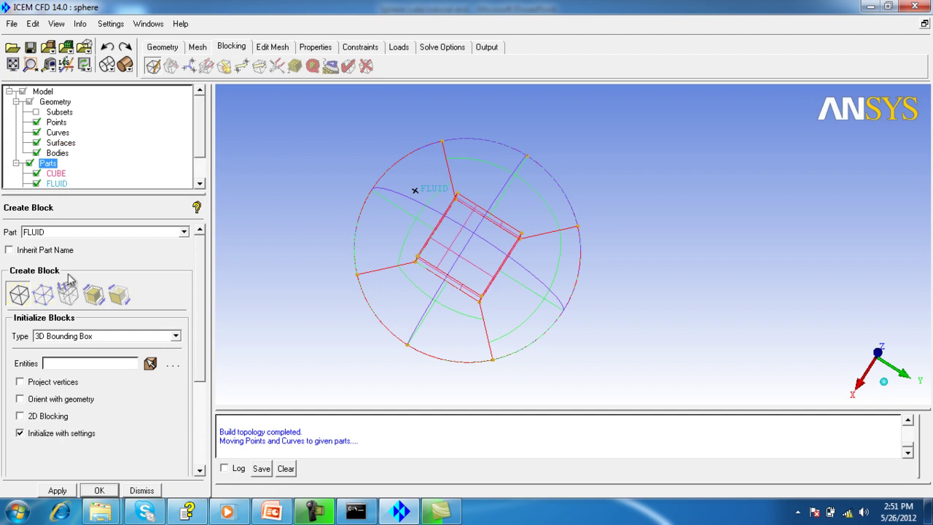
pyautogui.moveTo(411, 246); pyautogui.dragTo(368, 246)
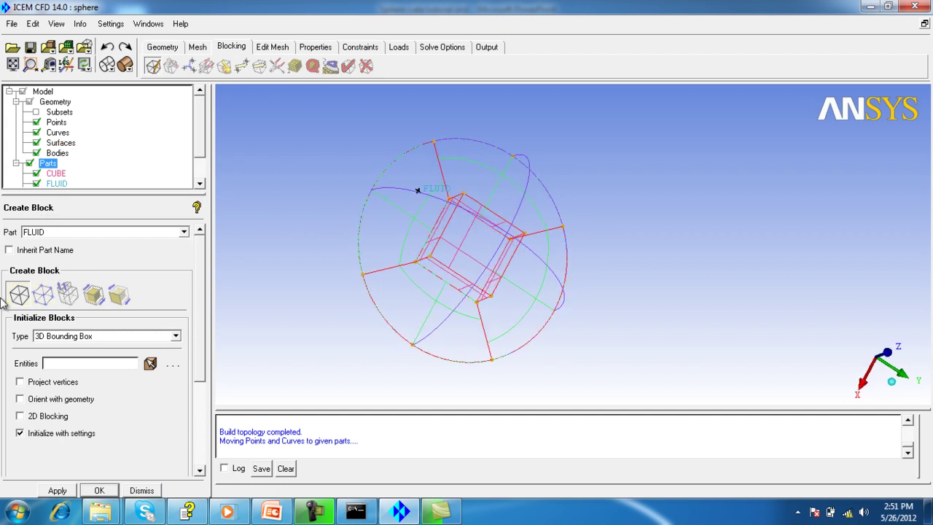
pyautogui.click(58, 490)
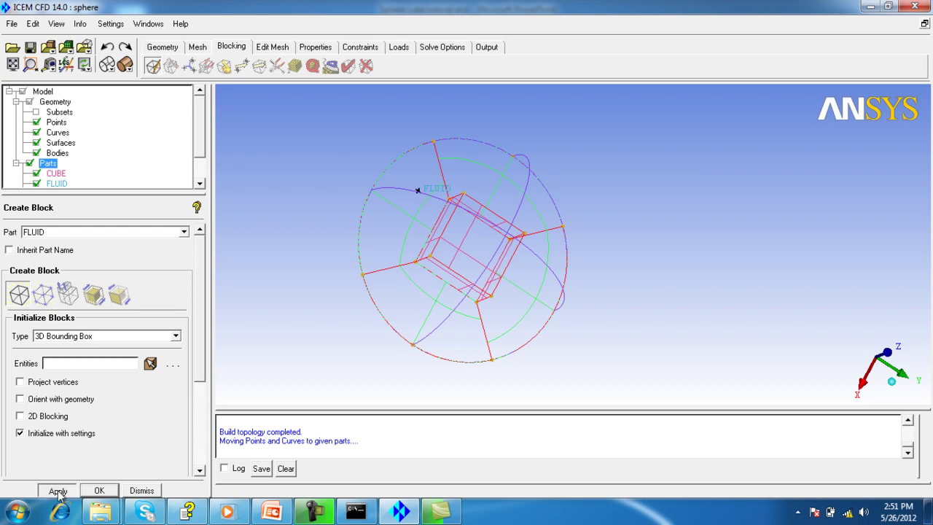
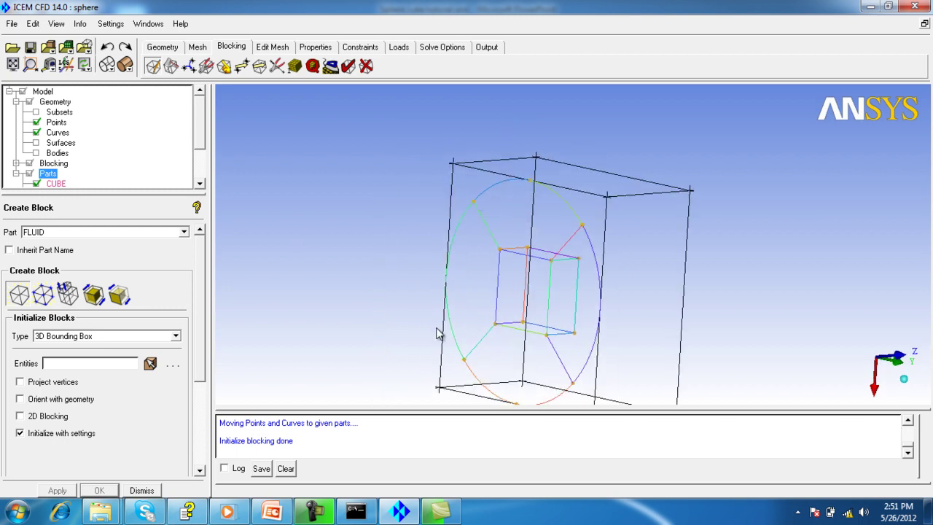
pyautogui.moveTo(581, 293); pyautogui.dragTo(430, 277)
pyautogui.moveTo(430, 278); pyautogui.dragTo(410, 258, button='middle')
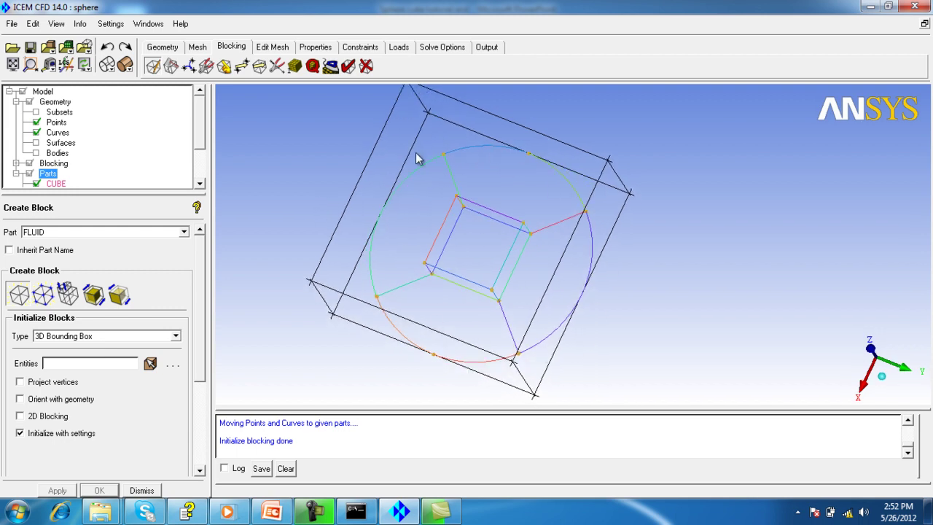
pyautogui.moveTo(429, 198); pyautogui.dragTo(428, 212, button='middle')
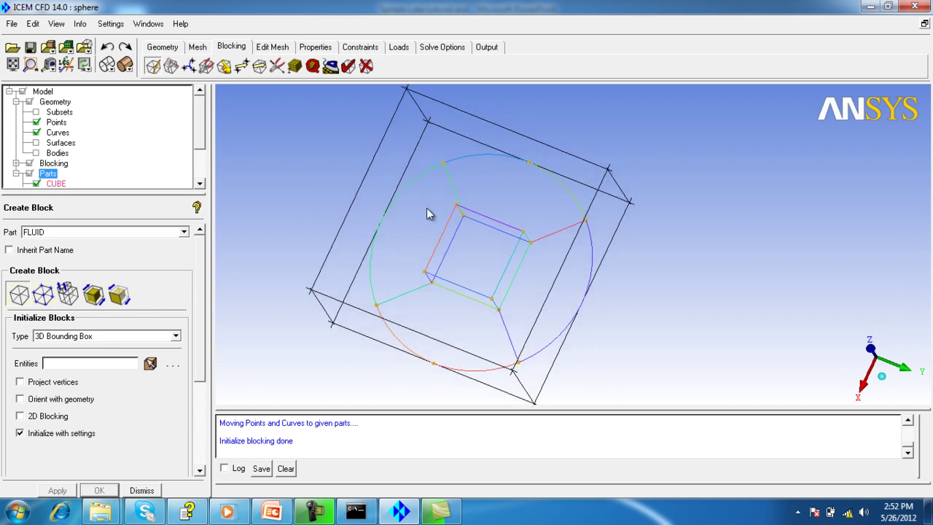
# Group all tangential curves through the blocking associations so the hemisphere's base circle forms one composite curve
pyautogui.click(223, 66)
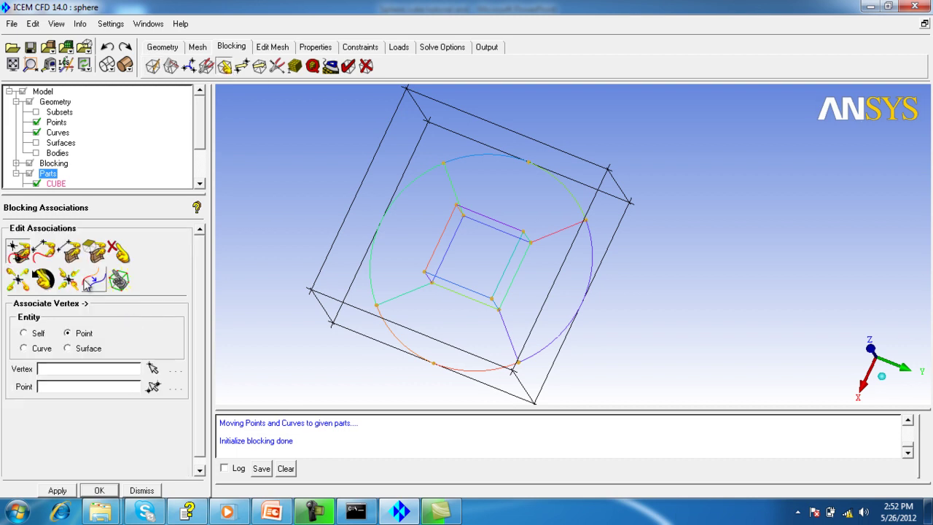
pyautogui.click(95, 287)
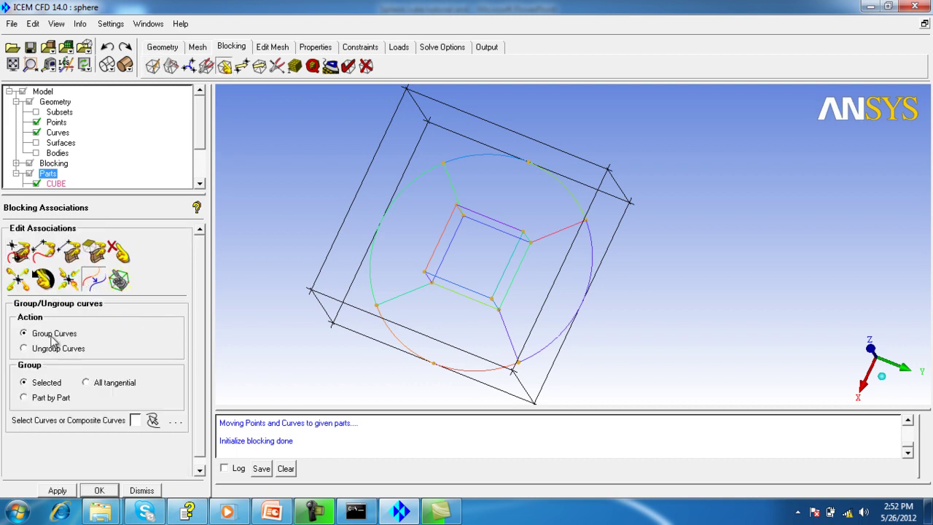
pyautogui.click(100, 386)
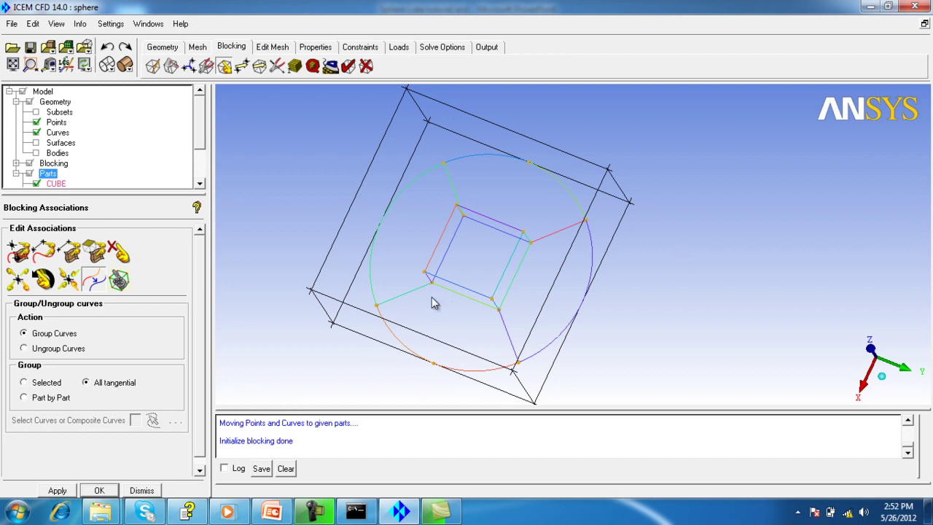
pyautogui.click(65, 490)
pyautogui.moveTo(490, 216); pyautogui.dragTo(410, 186)
pyautogui.moveTo(454, 346); pyautogui.dragTo(519, 306)
pyautogui.moveTo(401, 297); pyautogui.dragTo(342, 270)
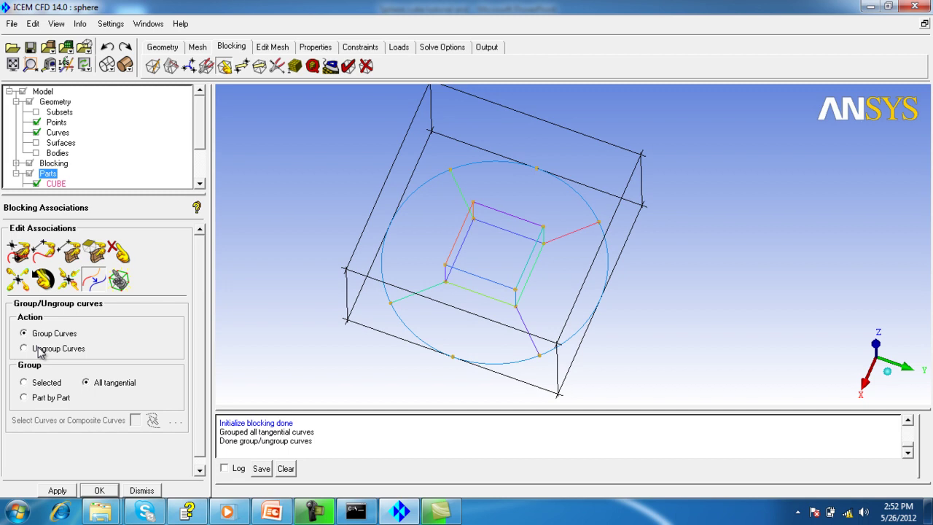
pyautogui.moveTo(601, 265); pyautogui.dragTo(451, 313)
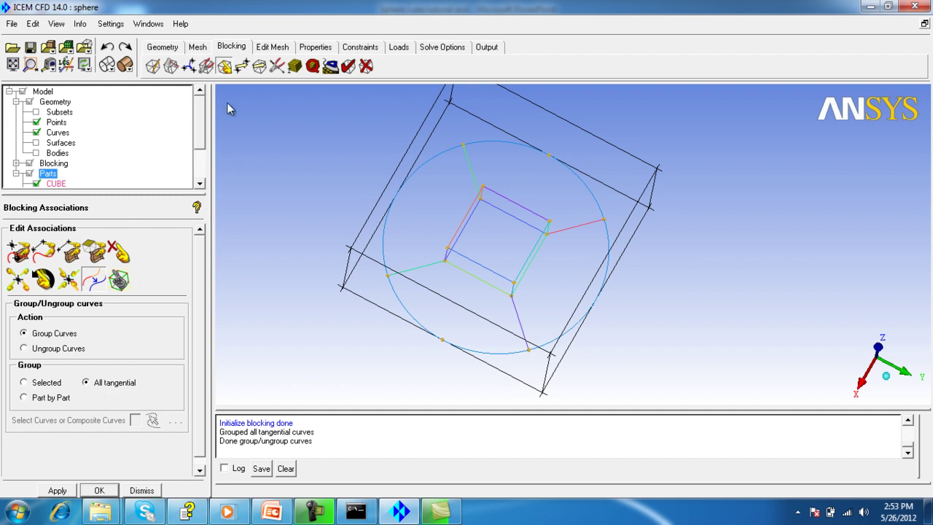
# Associate the four base edges of the block with the hemisphere's circular base curve
pyautogui.click(43, 251)
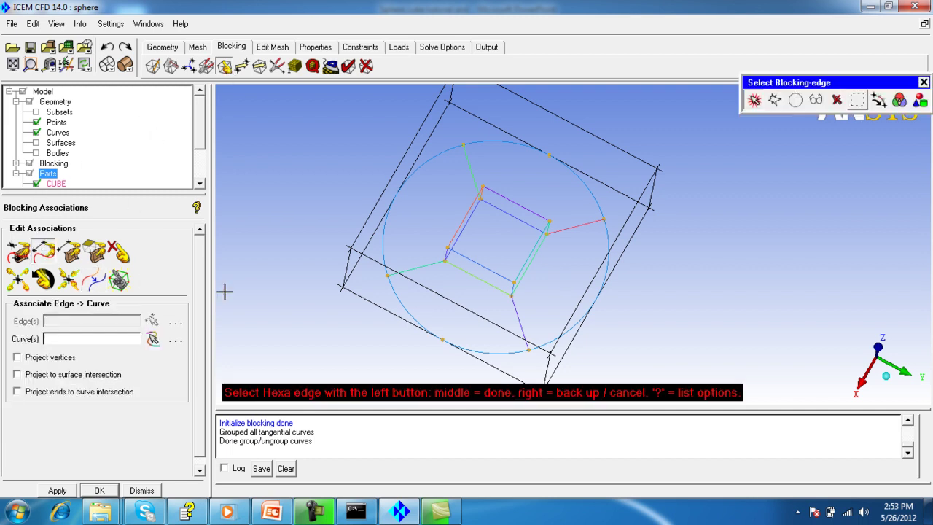
pyautogui.click(421, 147)
pyautogui.click(400, 321)
pyautogui.click(576, 343)
pyautogui.click(611, 186)
pyautogui.middleClick(572, 183)
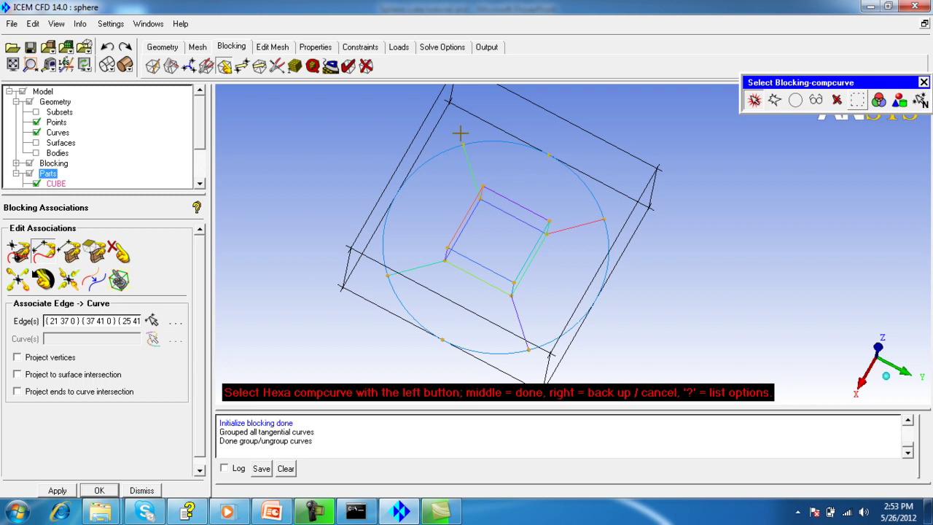
pyautogui.click(485, 144)
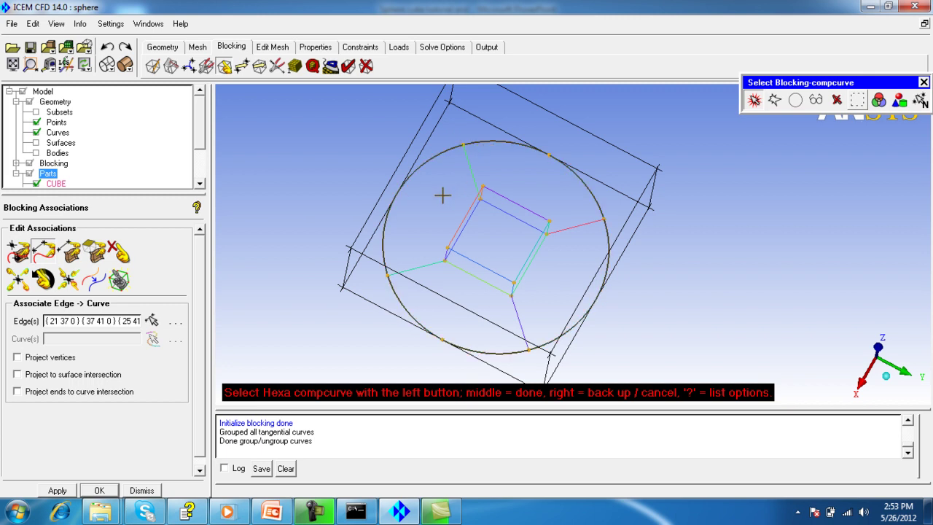
pyautogui.middleClick(442, 195)
pyautogui.middleClick(477, 308)
pyautogui.moveTo(476, 308); pyautogui.dragTo(462, 215)
# Display the surfaces and snap-project all visible block vertices onto the geometry
pyautogui.click(35, 143)
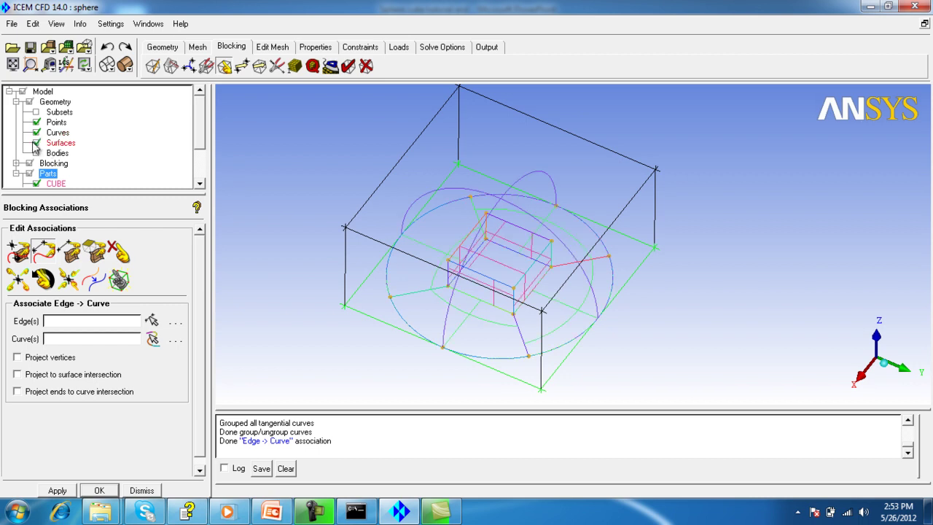
pyautogui.click(68, 281)
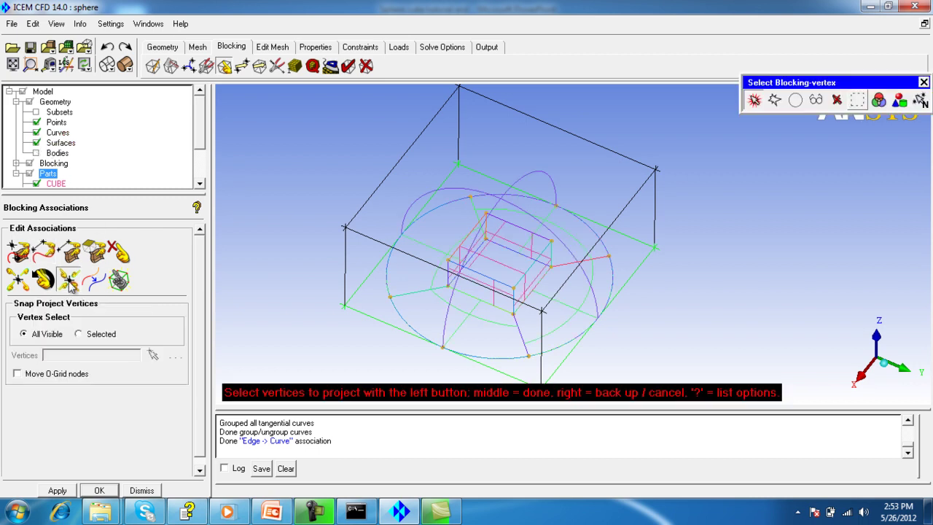
pyautogui.click(70, 490)
# Shade the surfaces to inspect the hemisphere, hide them again, and examine the snapped block around the cube from several angles
pyautogui.moveTo(306, 306); pyautogui.dragTo(328, 182)
pyautogui.click(125, 64)
pyautogui.moveTo(382, 219)
pyautogui.mouseDown()
pyautogui.moveTo(624, 271)
pyautogui.moveTo(496, 250)
pyautogui.moveTo(358, 196)
pyautogui.moveTo(448, 271)
pyautogui.moveTo(362, 142)
pyautogui.moveTo(360, 117)
pyautogui.moveTo(515, 281)
pyautogui.moveTo(591, 451)
pyautogui.moveTo(462, 253)
pyautogui.moveTo(465, 266)
pyautogui.mouseUp()
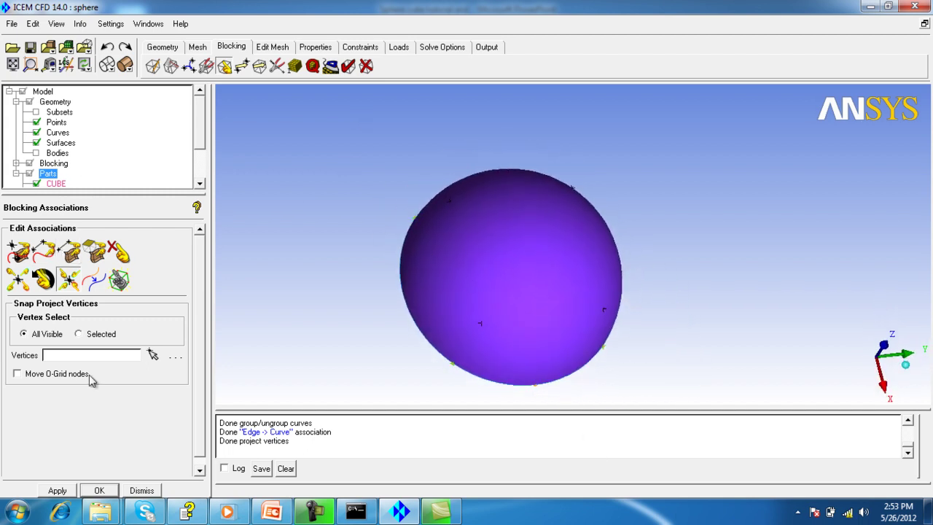
pyautogui.click(36, 143)
pyautogui.moveTo(437, 299); pyautogui.dragTo(275, 163)
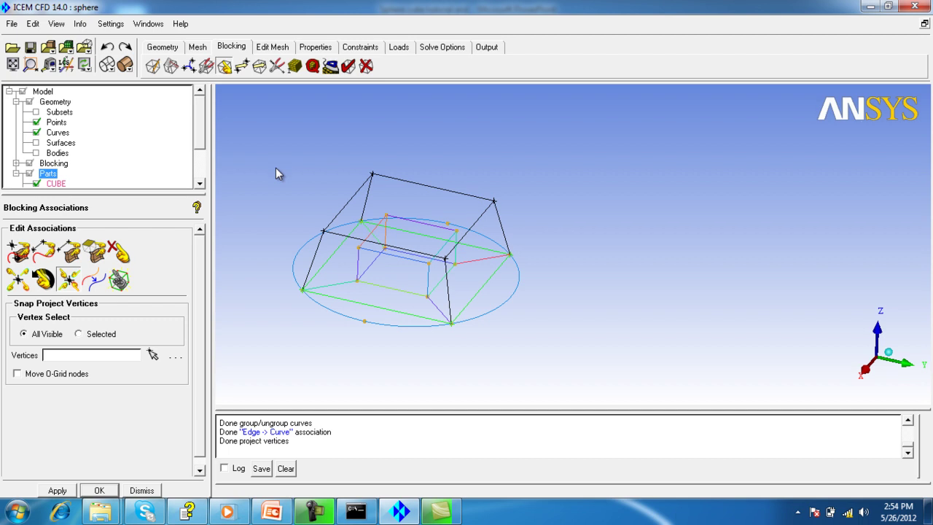
pyautogui.moveTo(370, 233); pyautogui.dragTo(469, 180)
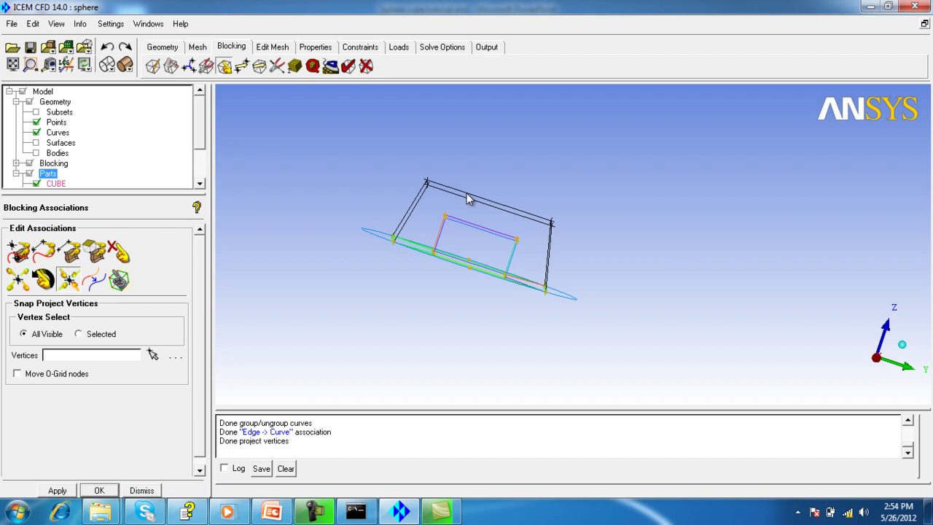
pyautogui.moveTo(469, 200); pyautogui.dragTo(474, 175)
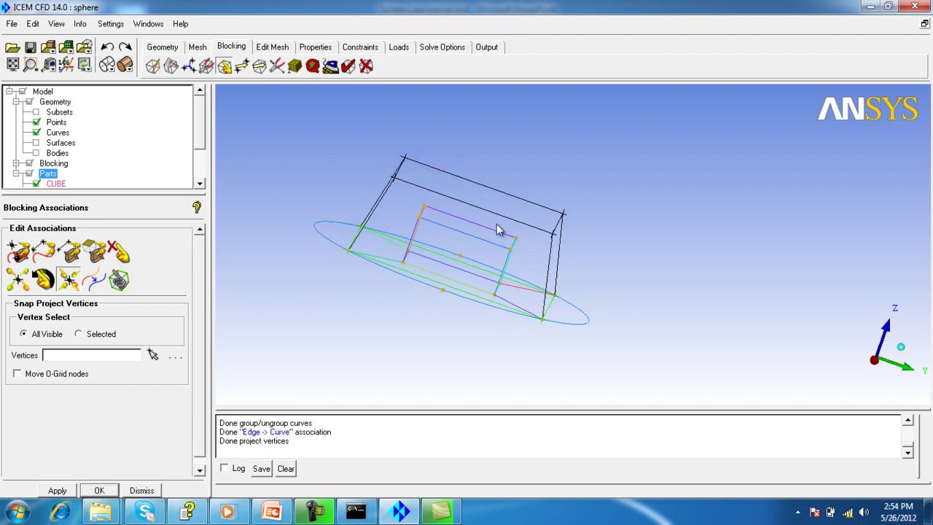
pyautogui.moveTo(517, 260); pyautogui.dragTo(389, 306)
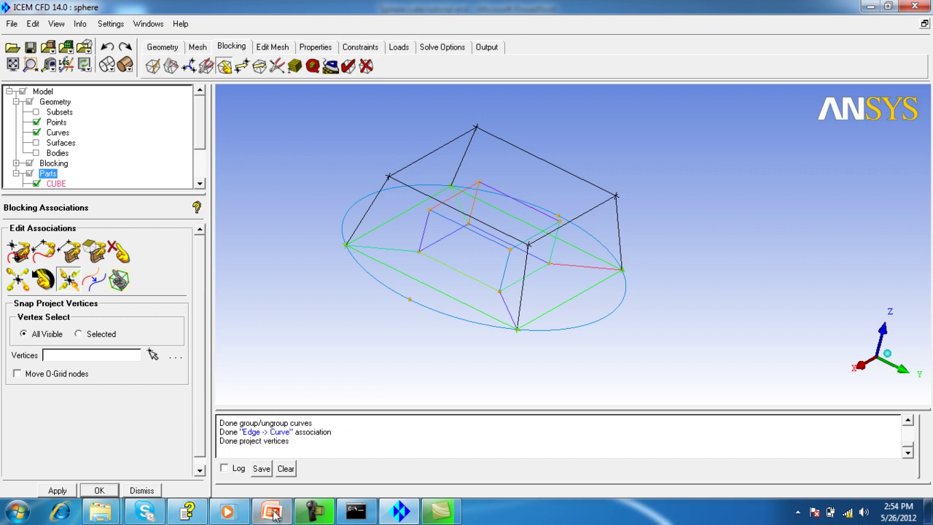
pyautogui.moveTo(450, 284); pyautogui.dragTo(529, 235)
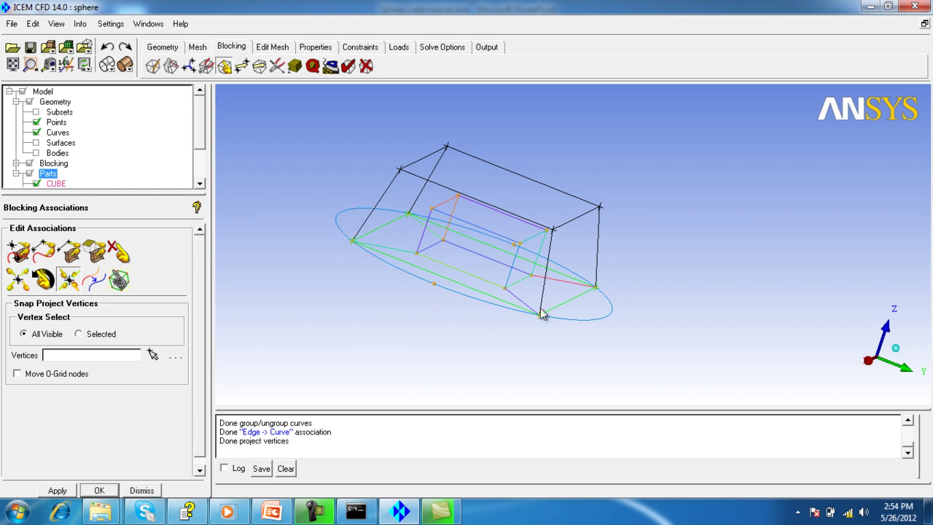
# Switch to PowerPoint, view the "Half o-grid, one face selected" slide full screen, and return to ICEM CFD
pyautogui.click(266, 512)
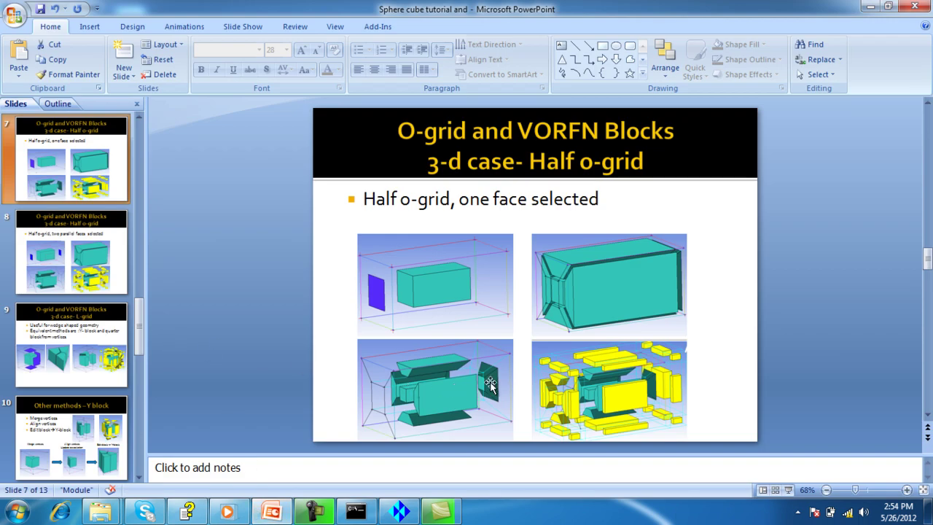
pyautogui.click(787, 489)
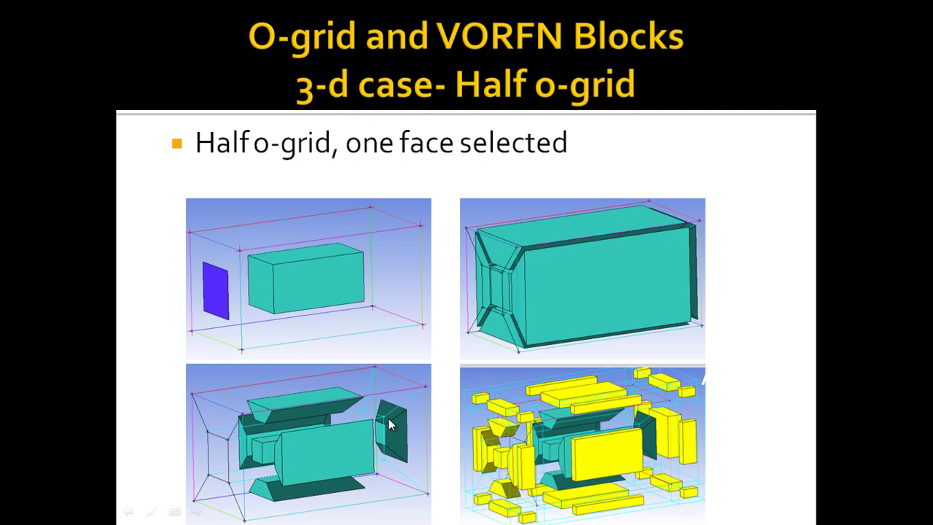
pyautogui.press('Escape')
pyautogui.click(412, 515)
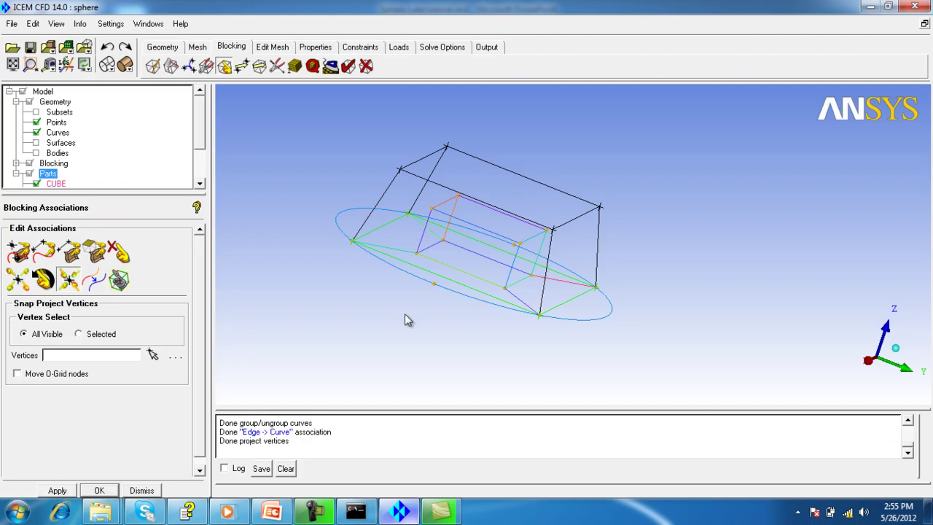
# Set up an O-grid block split and select the fluid block and its base face for it
pyautogui.click(171, 67)
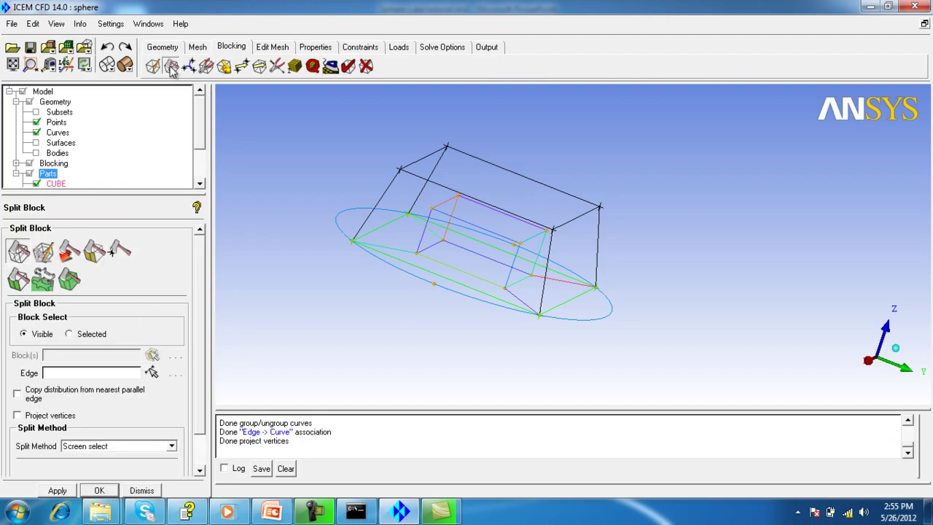
pyautogui.click(43, 251)
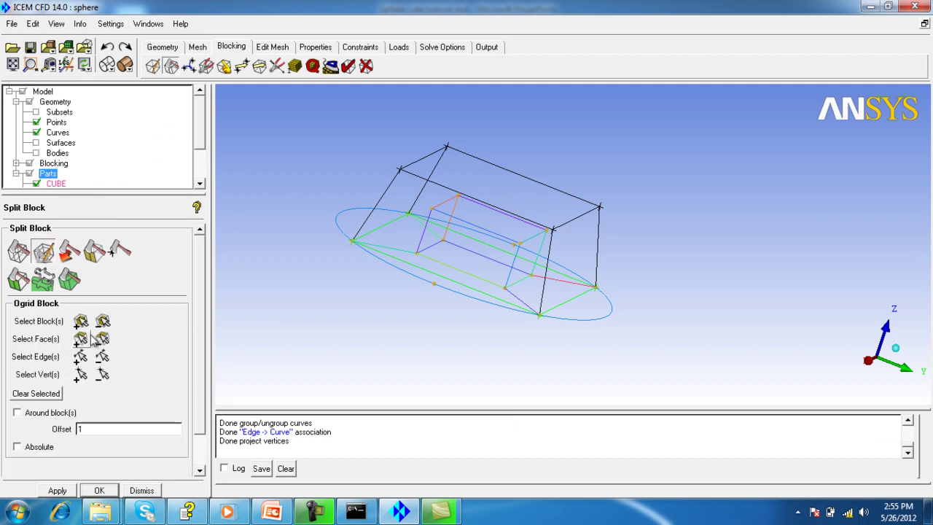
pyautogui.click(80, 322)
pyautogui.middleClick(368, 277)
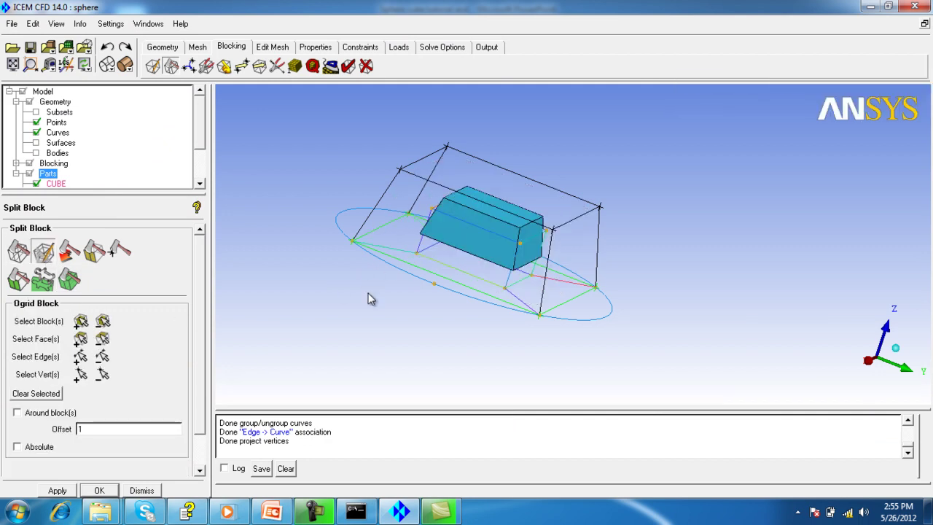
pyautogui.moveTo(369, 298); pyautogui.dragTo(428, 149)
pyautogui.click(79, 339)
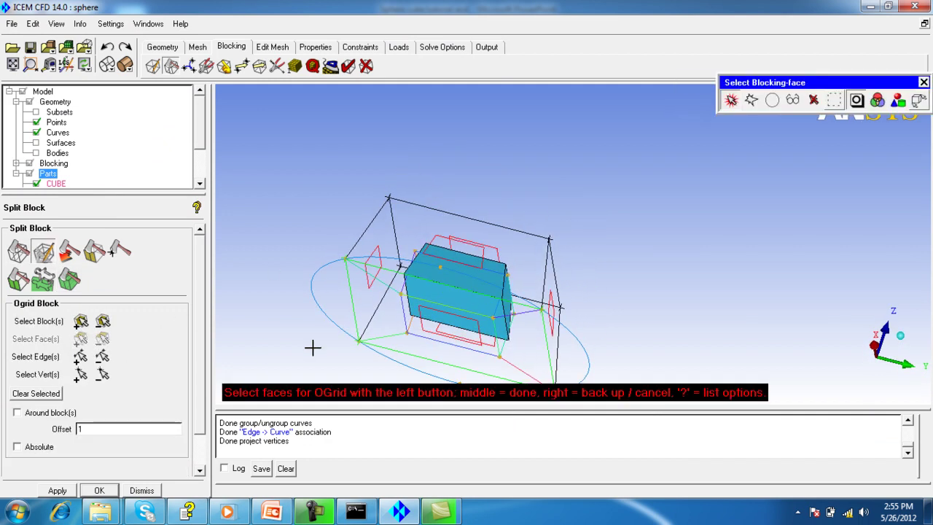
pyautogui.click(437, 314)
pyautogui.middleClick(289, 299)
pyautogui.moveTo(290, 299); pyautogui.dragTo(301, 397)
pyautogui.moveTo(410, 303); pyautogui.dragTo(461, 296)
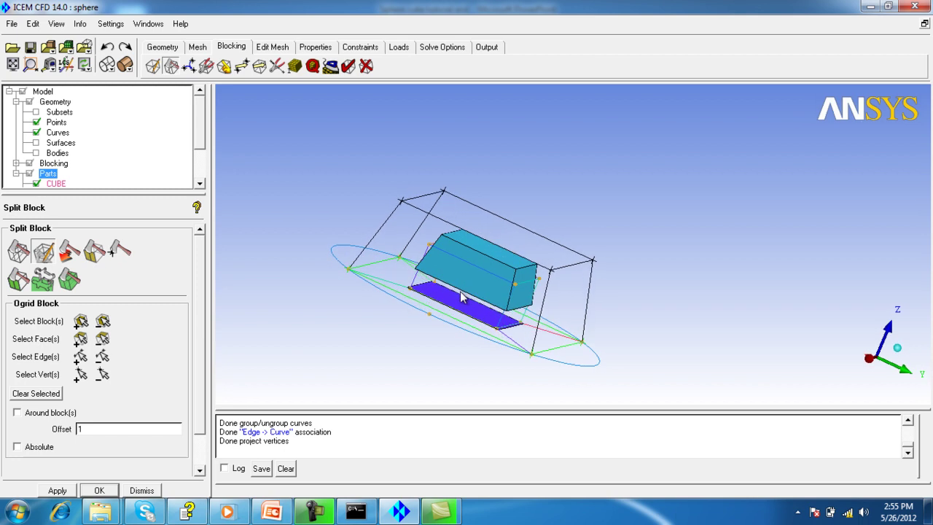
# Display the VORFN part and the solid blocks, and examine the outer blocks surrounding the fluid block
pyautogui.moveTo(198, 135); pyautogui.dragTo(200, 172)
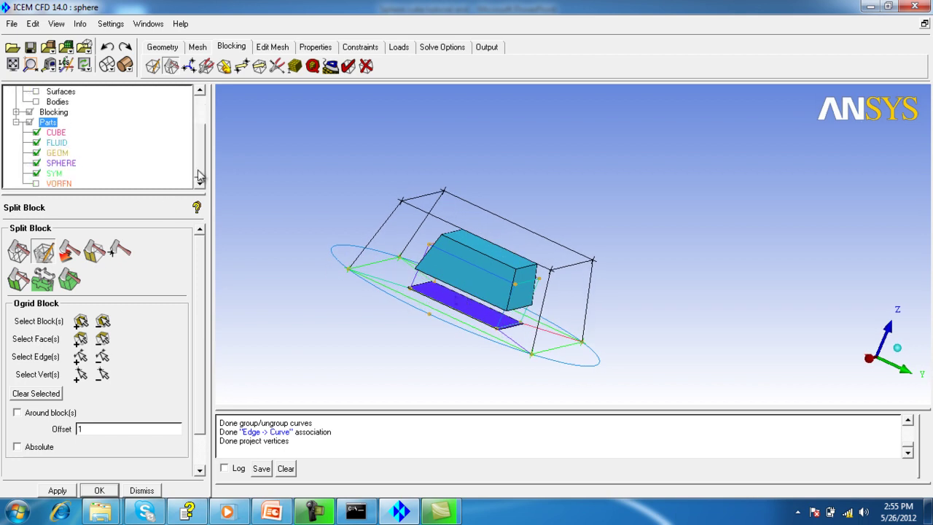
pyautogui.click(37, 183)
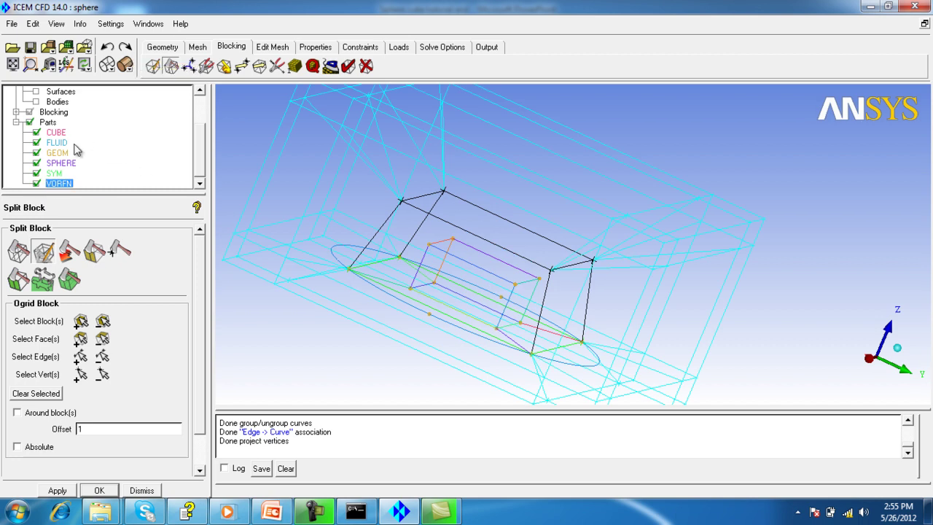
pyautogui.click(16, 112)
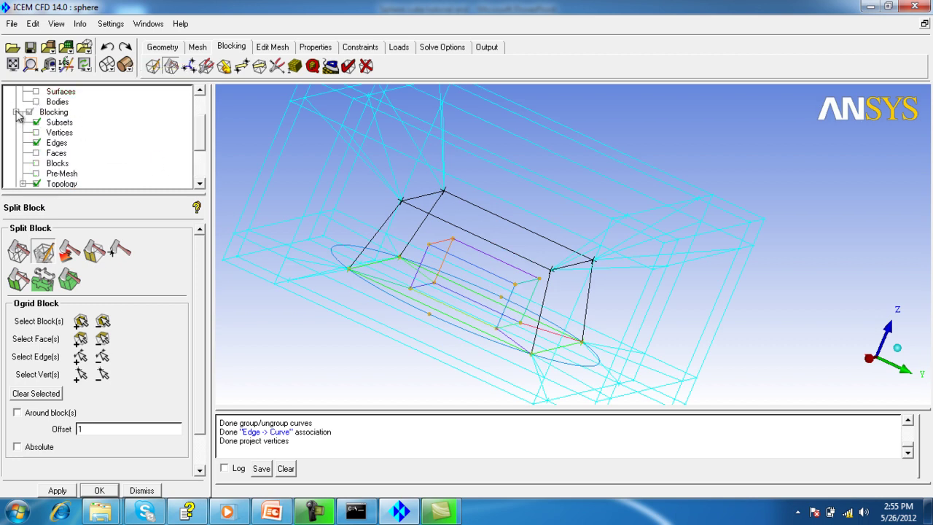
pyautogui.click(37, 163)
pyautogui.moveTo(447, 305); pyautogui.dragTo(473, 277)
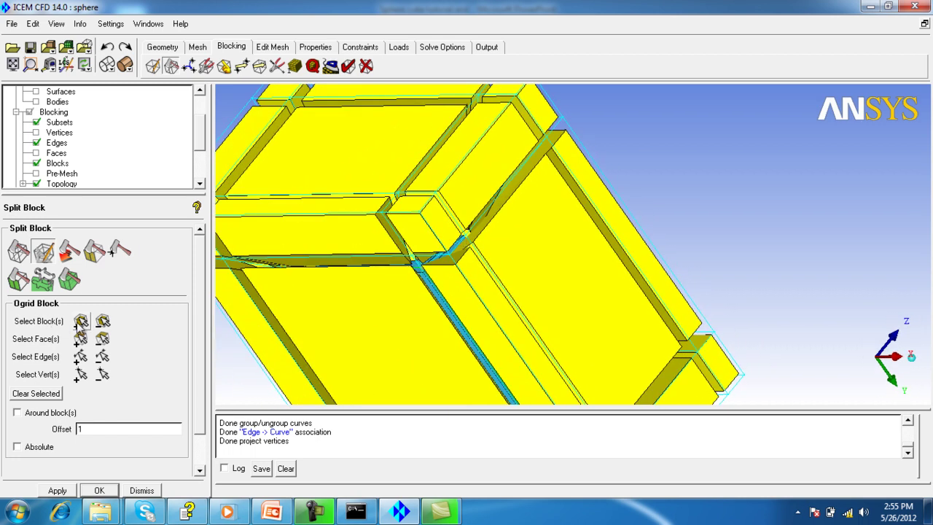
# Hide the VORFN part and keep the solid block display on for the fluid block
pyautogui.click(81, 322)
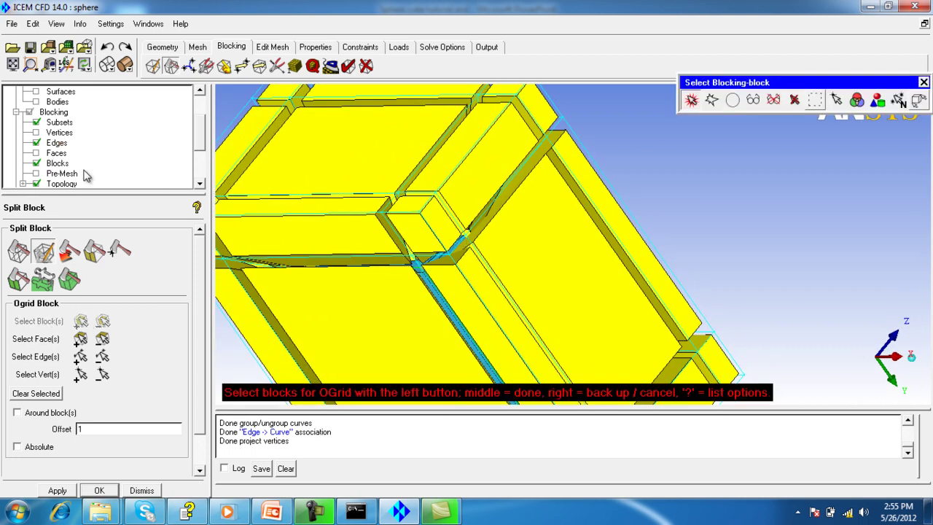
pyautogui.moveTo(200, 149); pyautogui.dragTo(193, 195)
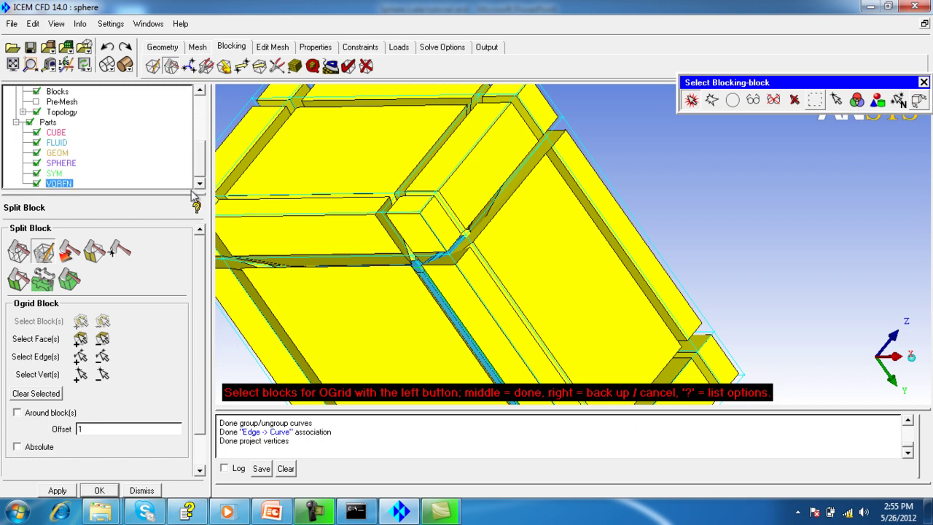
pyautogui.click(36, 184)
pyautogui.middleClick(292, 194)
pyautogui.moveTo(301, 202); pyautogui.dragTo(304, 325)
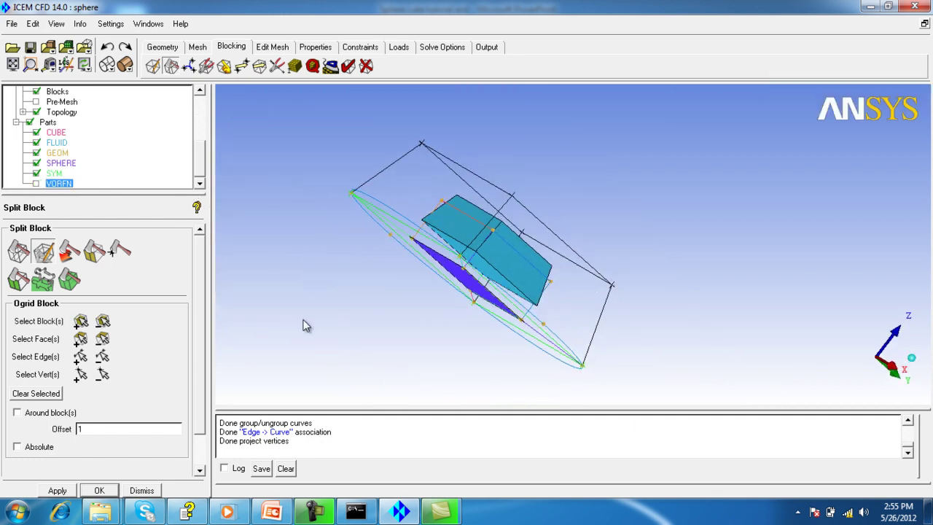
# Remove all visible blocks from the O-grid selection
pyautogui.click(82, 322)
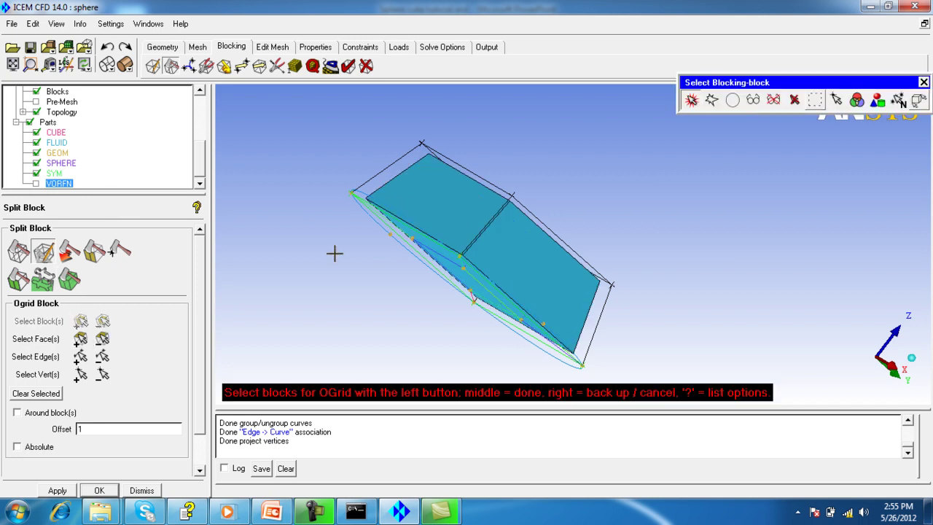
pyautogui.middleClick(743, 128)
pyautogui.click(103, 322)
pyautogui.click(753, 100)
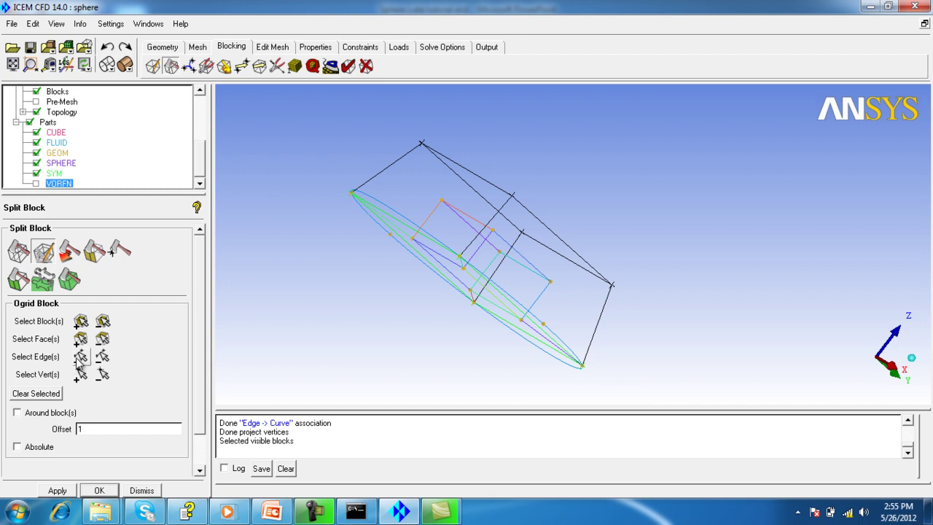
# Try to add one base edge of the block to the O-grid selection
pyautogui.click(80, 356)
pyautogui.click(479, 275)
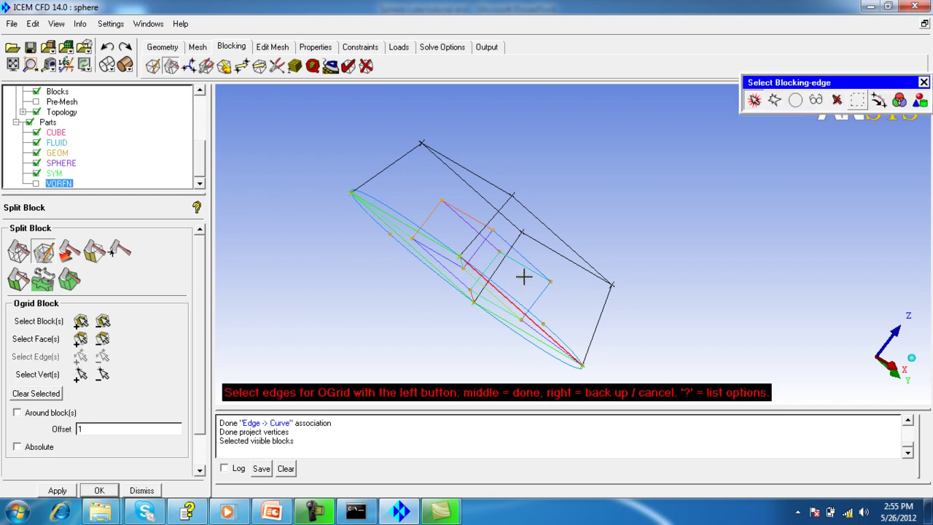
pyautogui.click(753, 99)
pyautogui.moveTo(437, 240); pyautogui.dragTo(394, 312)
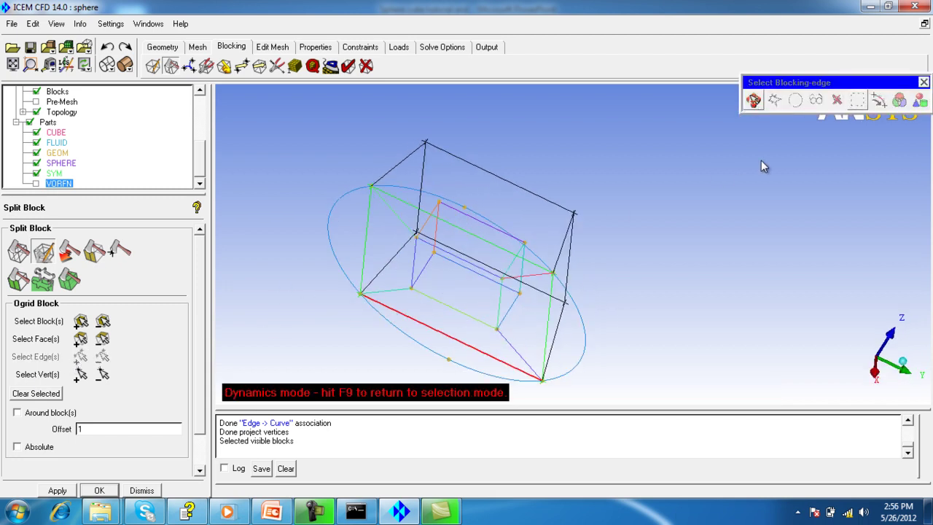
pyautogui.click(755, 99)
pyautogui.middleClick(329, 335)
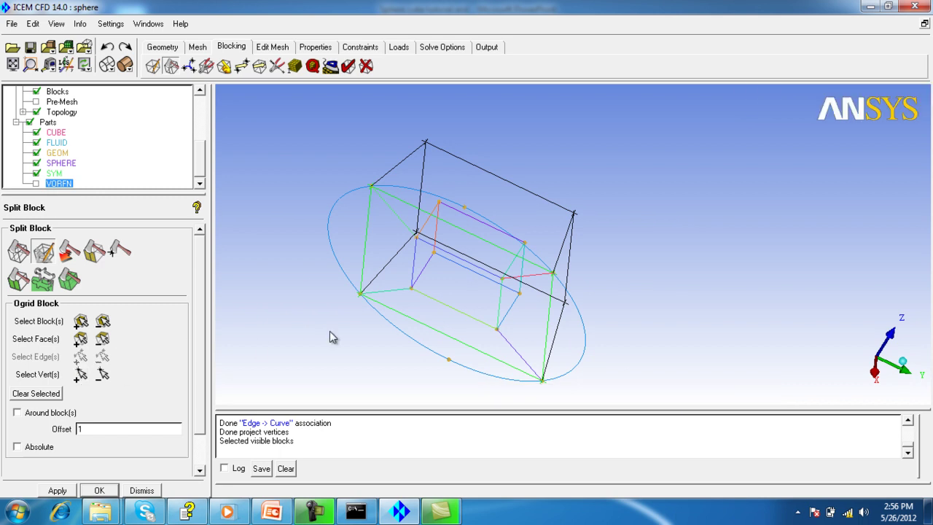
# Add the block's base face, lying in the plane of the circle, to the O-grid selection
pyautogui.click(82, 339)
pyautogui.click(444, 283)
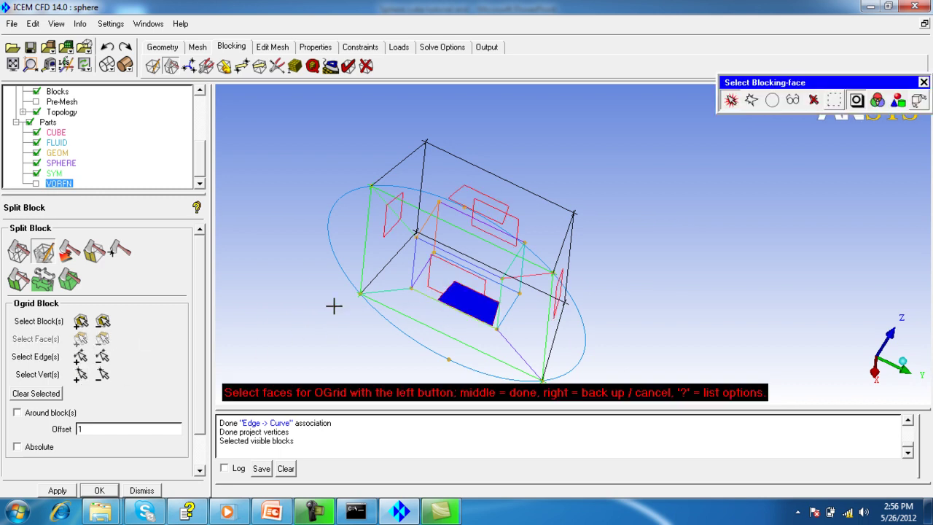
pyautogui.rightClick(406, 288)
pyautogui.click(427, 277)
pyautogui.middleClick(302, 301)
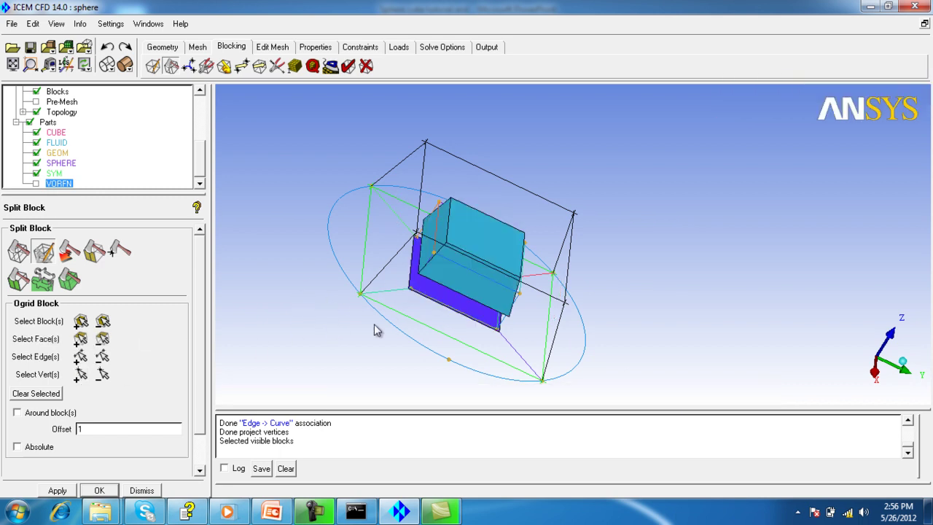
pyautogui.moveTo(377, 327); pyautogui.dragTo(451, 271)
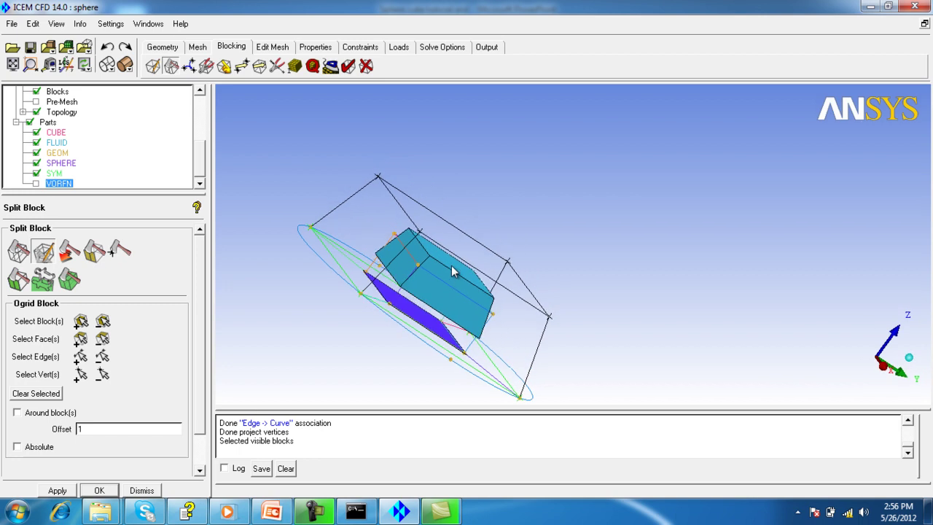
# Show the VORFN blocks once more, hide them, and check the block and base face selected for the O-grid
pyautogui.click(36, 183)
pyautogui.moveTo(250, 280); pyautogui.dragTo(446, 272)
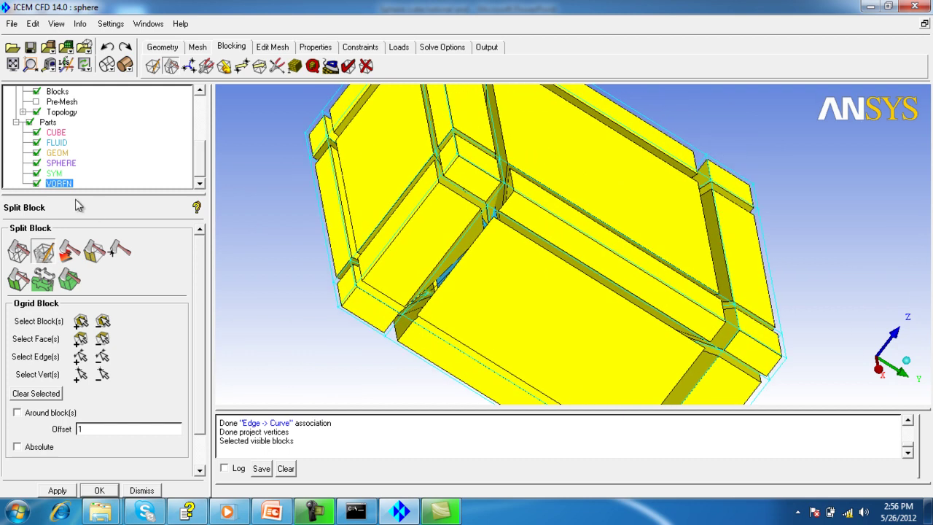
pyautogui.click(36, 183)
pyautogui.moveTo(341, 304); pyautogui.dragTo(448, 245)
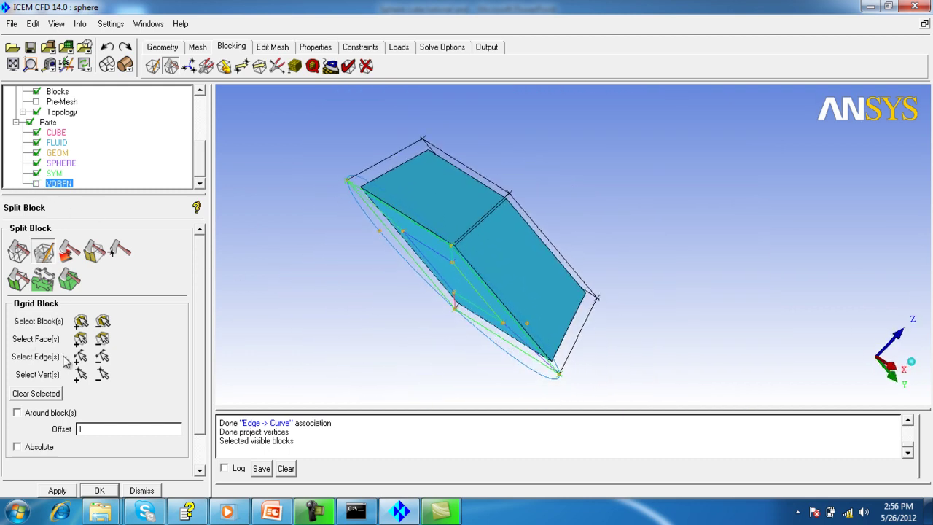
pyautogui.click(103, 357)
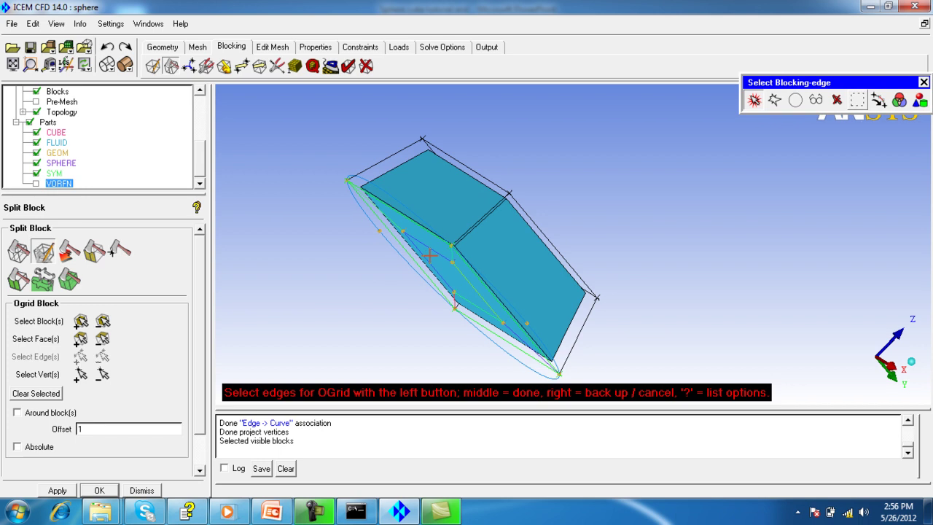
pyautogui.click(81, 340)
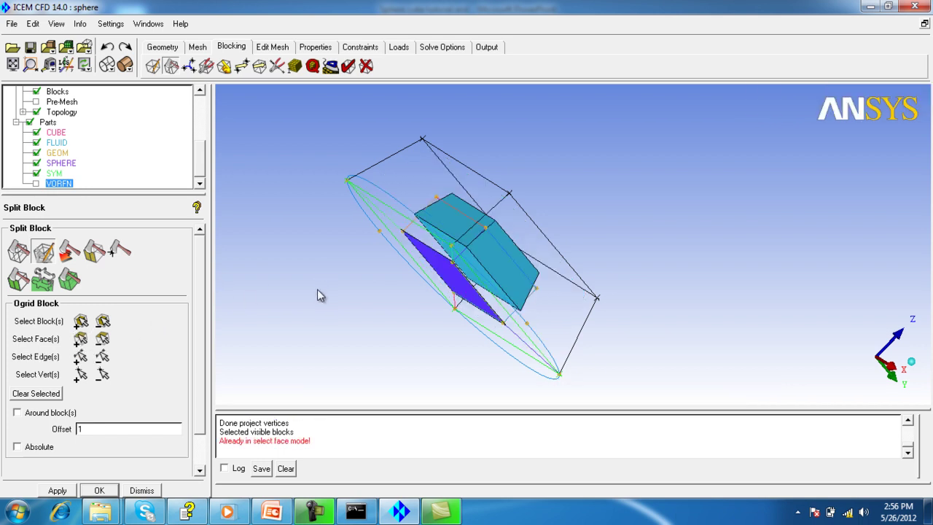
# Split the selected block and base face with an O-grid at an offset of 1
pyautogui.moveTo(368, 302); pyautogui.dragTo(364, 280)
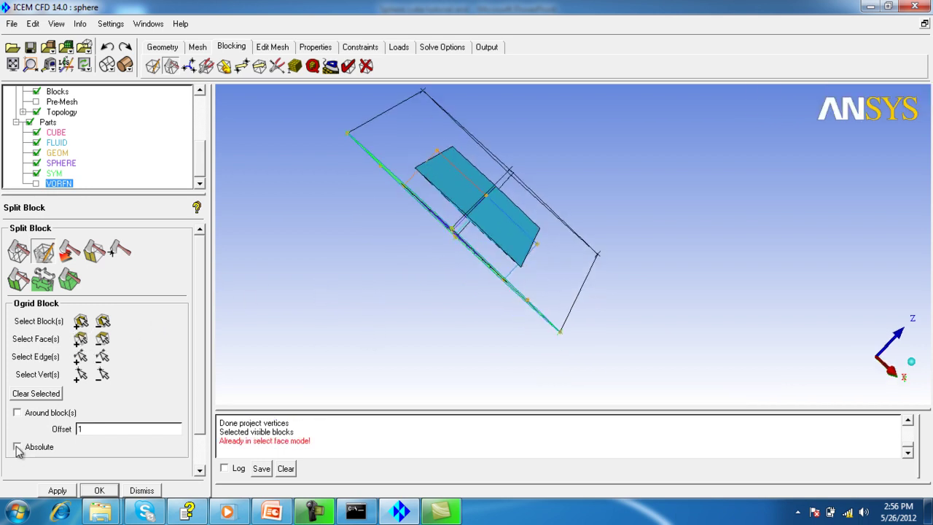
pyautogui.click(57, 491)
pyautogui.moveTo(452, 235); pyautogui.dragTo(408, 291)
# Turn off whole-block display so the blocks of the O-grid are drawn individually
pyautogui.rightClick(55, 92)
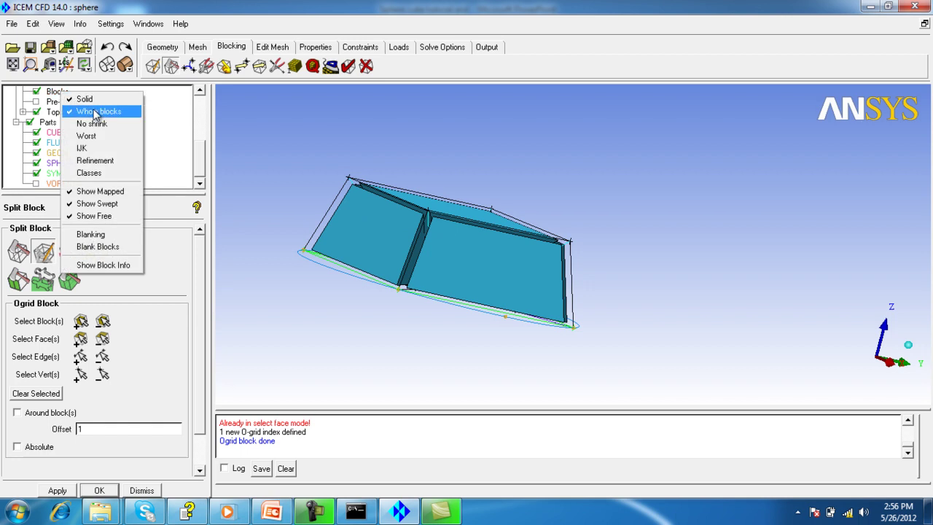
pyautogui.click(95, 112)
pyautogui.moveTo(402, 250); pyautogui.dragTo(430, 242)
pyautogui.moveTo(489, 277); pyautogui.dragTo(376, 267)
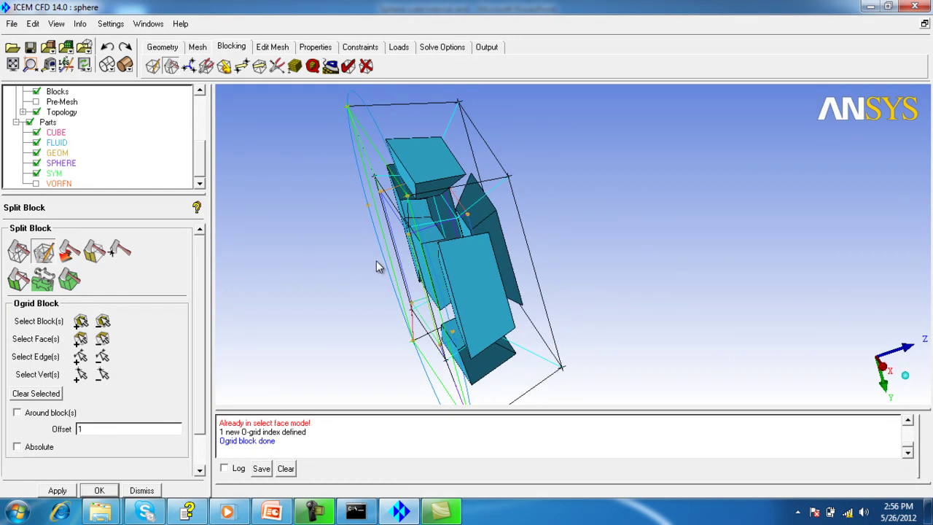
# Show and hide the VORFN blocks, and examine the arrangement of the FLUID blocks in the O-grid from several sides
pyautogui.click(36, 183)
pyautogui.moveTo(510, 277); pyautogui.dragTo(562, 395)
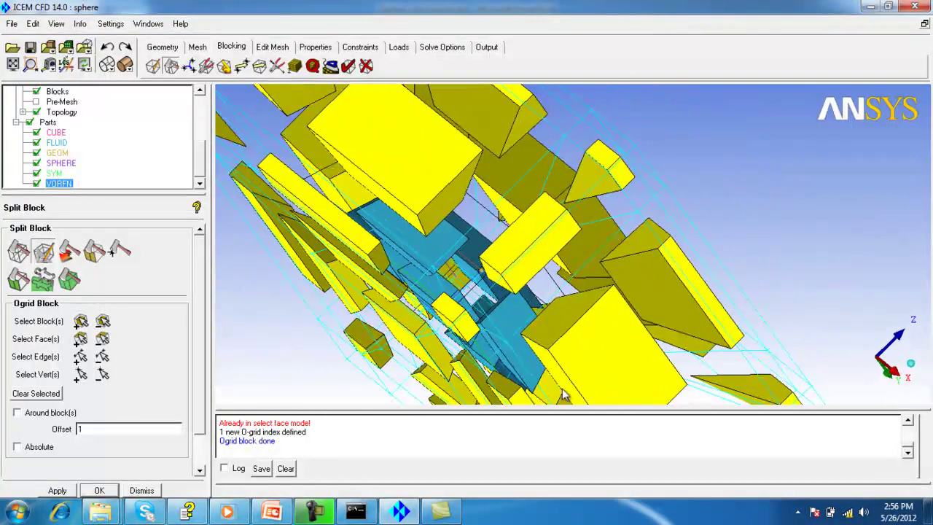
pyautogui.click(35, 183)
pyautogui.moveTo(554, 342); pyautogui.dragTo(540, 275)
pyautogui.moveTo(469, 268); pyautogui.dragTo(337, 244)
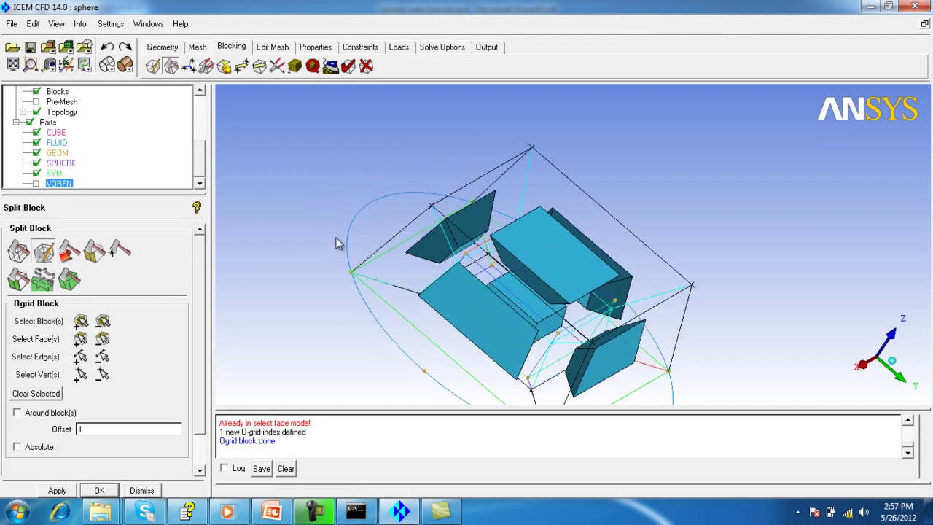
pyautogui.moveTo(515, 275); pyautogui.dragTo(373, 238)
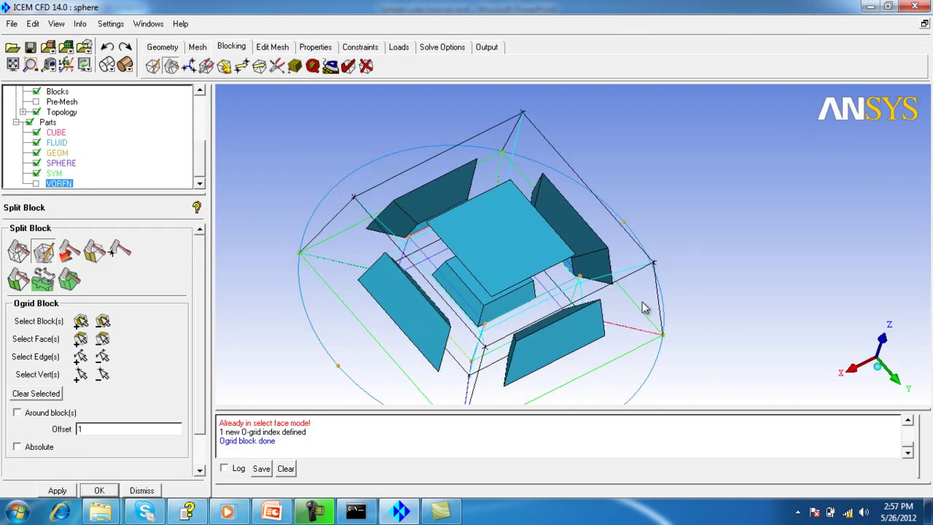
pyautogui.moveTo(490, 310); pyautogui.dragTo(411, 218)
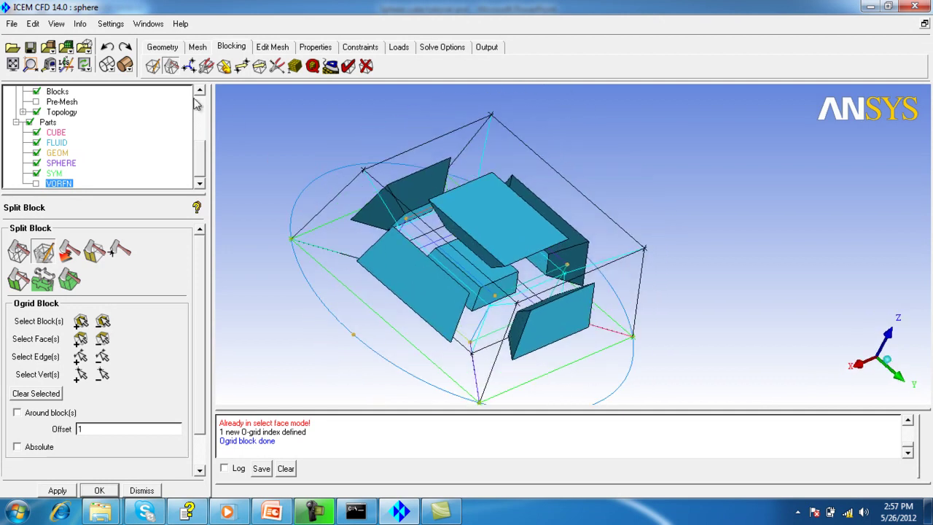
# Undo the O-grid split and reselect the block's base face for a new O-grid
pyautogui.click(109, 48)
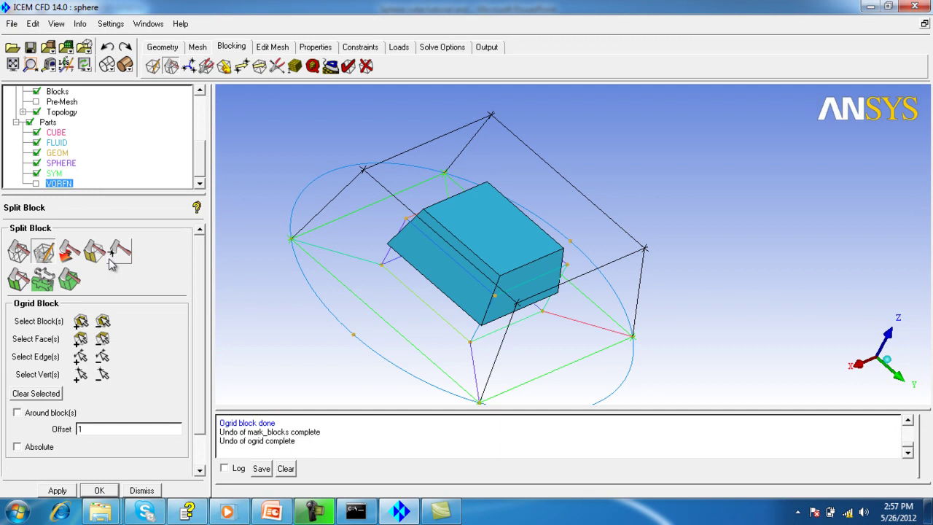
pyautogui.click(81, 321)
pyautogui.click(408, 277)
pyautogui.middleClick(323, 284)
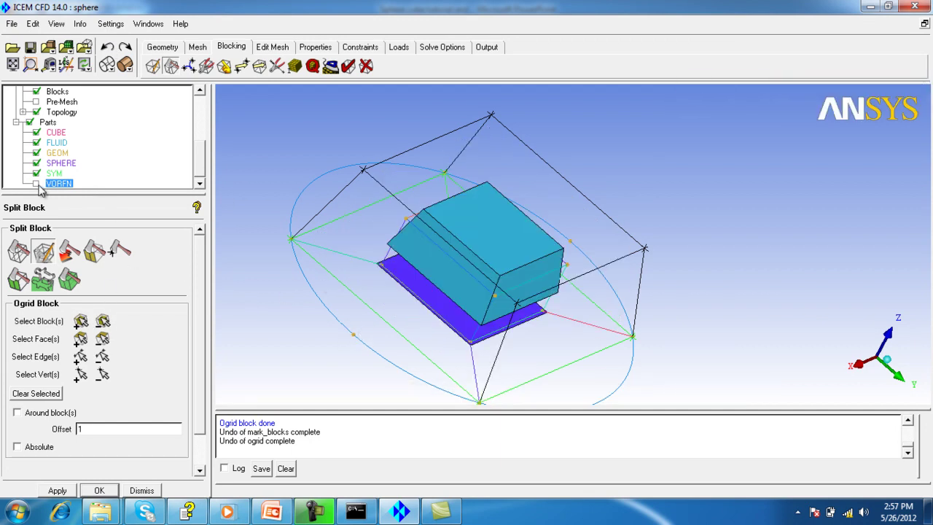
# Show the VORFN blocks and try to add the block's base face to the O-grid selection
pyautogui.click(36, 183)
pyautogui.moveTo(466, 308); pyautogui.dragTo(578, 264)
pyautogui.click(80, 338)
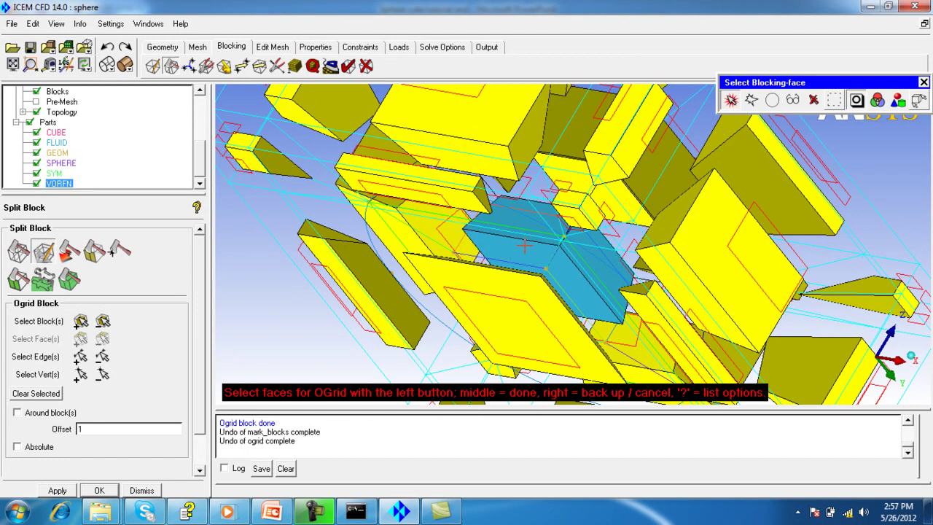
pyautogui.click(518, 298)
pyautogui.middleClick(517, 298)
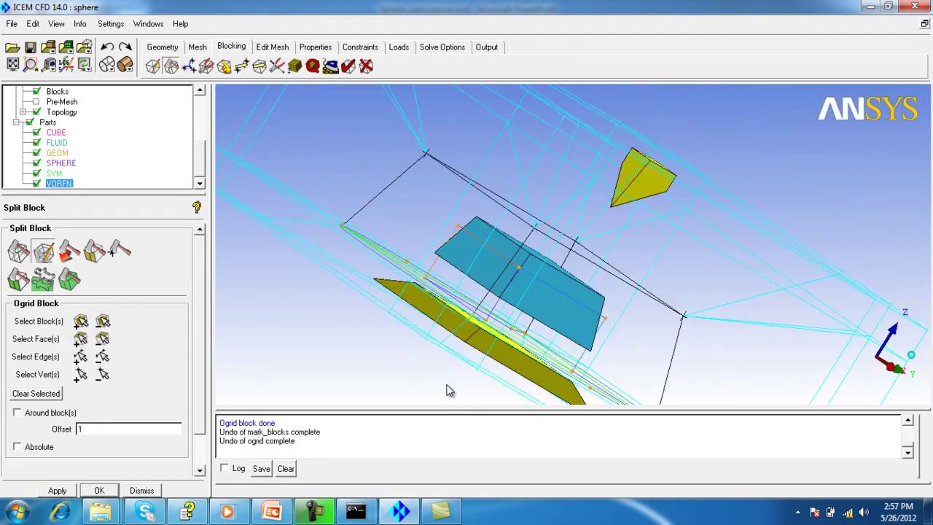
pyautogui.moveTo(470, 363); pyautogui.dragTo(467, 306)
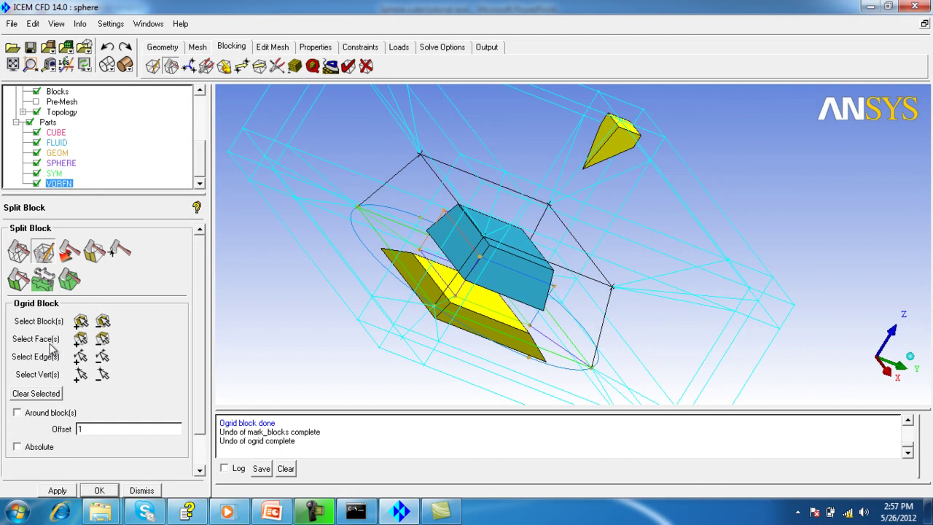
# Remove all visible faces from the O-grid selection and add only the block's base face in the plane of the circle
pyautogui.click(103, 340)
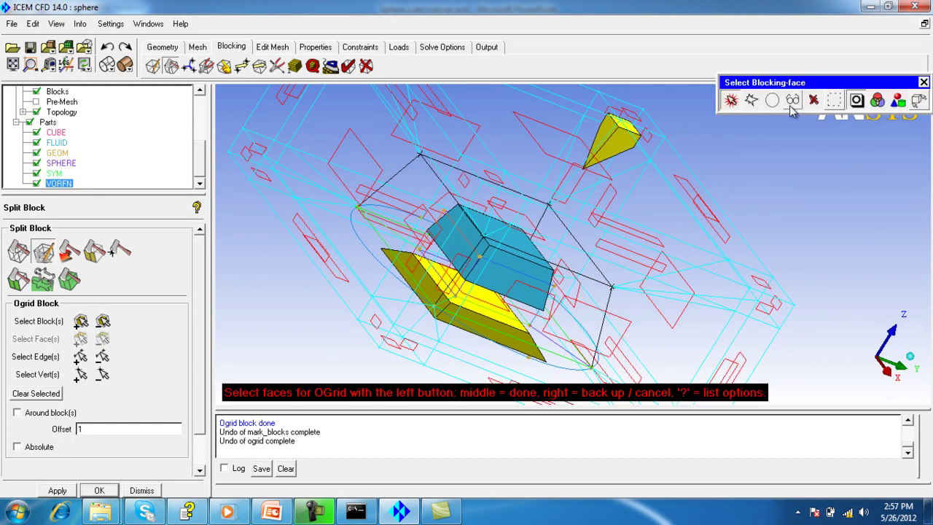
pyautogui.click(792, 102)
pyautogui.click(80, 339)
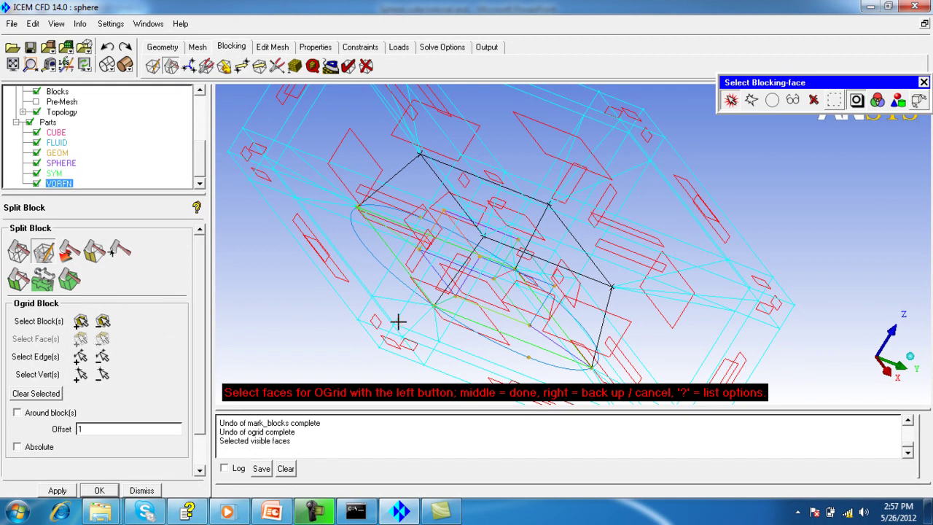
pyautogui.click(491, 287)
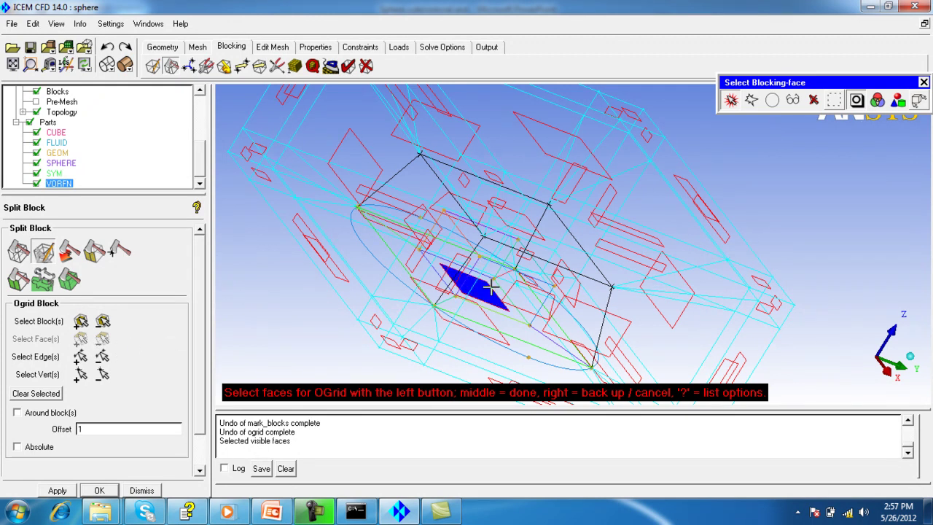
pyautogui.click(731, 100)
pyautogui.moveTo(656, 109); pyautogui.dragTo(573, 138)
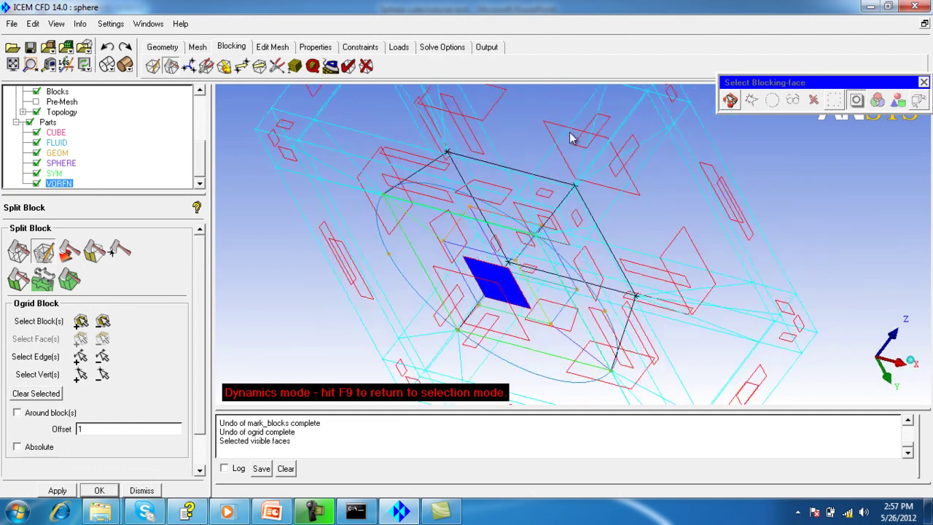
pyautogui.press('F9')
pyautogui.middleClick(350, 288)
# Check the blocks selected on both sides of the base face and split them with an O-grid at an offset of 1
pyautogui.moveTo(348, 289); pyautogui.dragTo(406, 259)
pyautogui.moveTo(485, 228); pyautogui.dragTo(446, 222)
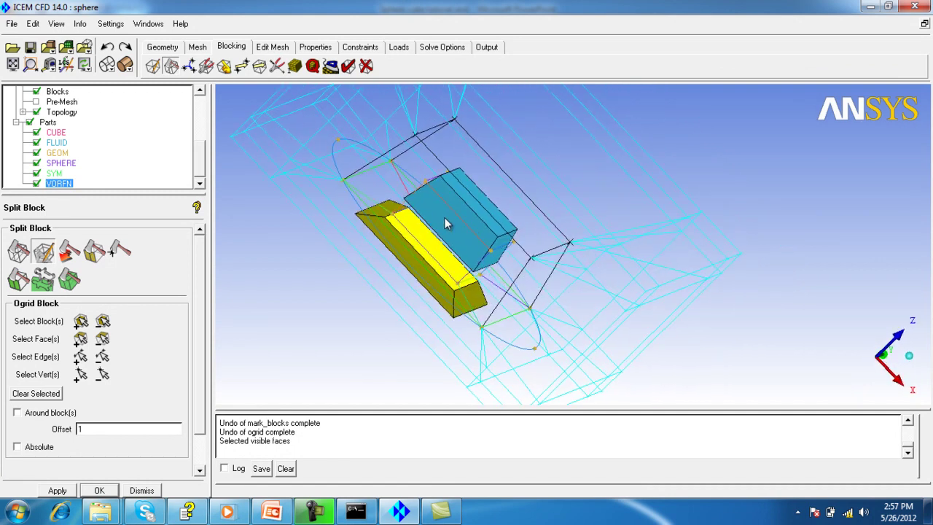
pyautogui.moveTo(419, 255); pyautogui.dragTo(391, 212)
pyautogui.moveTo(392, 212); pyautogui.dragTo(453, 267, button='middle')
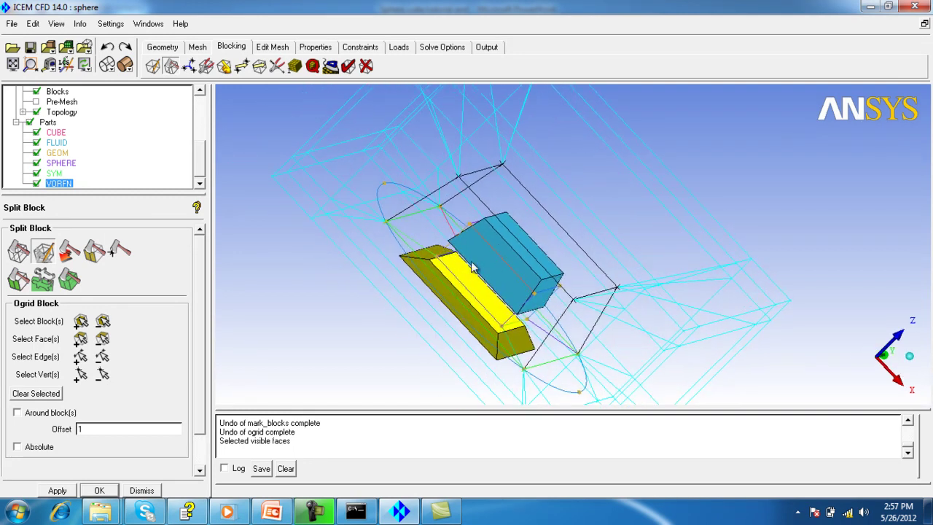
pyautogui.moveTo(431, 293); pyautogui.dragTo(314, 289)
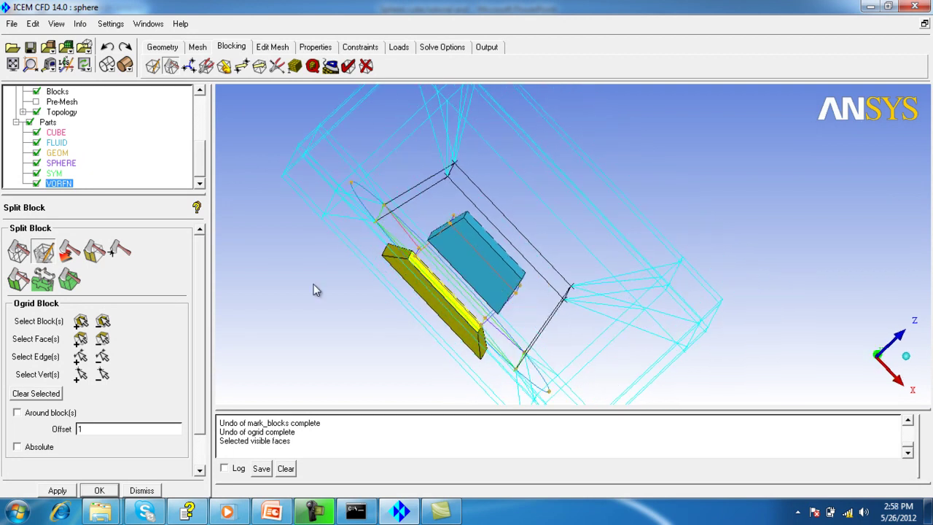
pyautogui.click(59, 492)
# Hide the VORFN part and the solid blocks so that the O-grid edges and geometry curves can be inspected
pyautogui.moveTo(450, 225); pyautogui.dragTo(297, 255)
pyautogui.click(38, 184)
pyautogui.click(36, 92)
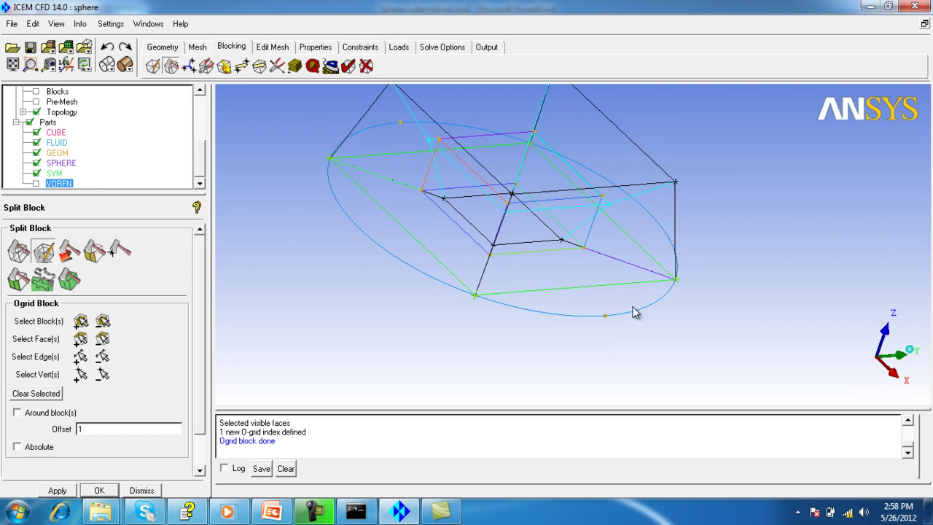
pyautogui.moveTo(583, 319); pyautogui.dragTo(373, 247)
pyautogui.moveTo(270, 226); pyautogui.dragTo(328, 175)
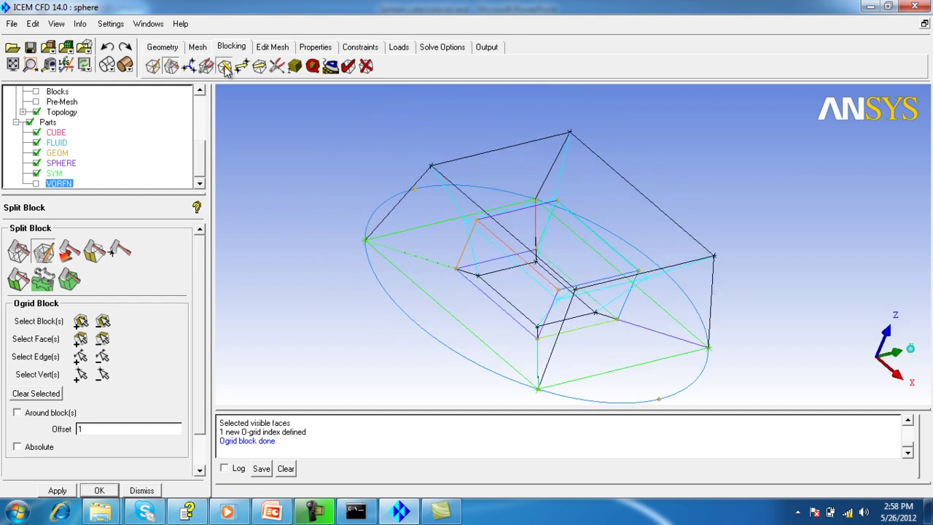
# Associate the first base edge of the inner O-grid block with the matching base curve of the cube
pyautogui.click(224, 65)
pyautogui.moveTo(394, 302); pyautogui.dragTo(515, 295)
pyautogui.scroll(2, 413, 316)
pyautogui.moveTo(461, 237); pyautogui.dragTo(441, 195, button='middle')
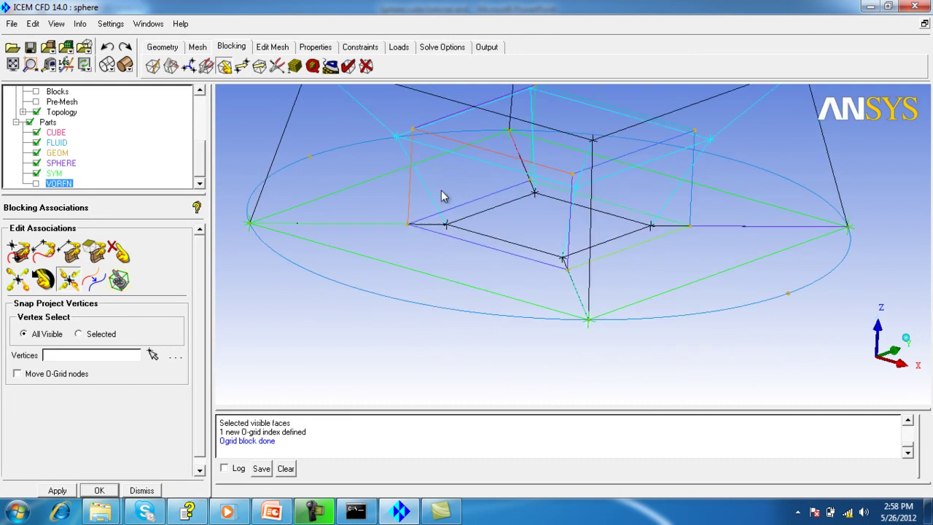
pyautogui.click(44, 251)
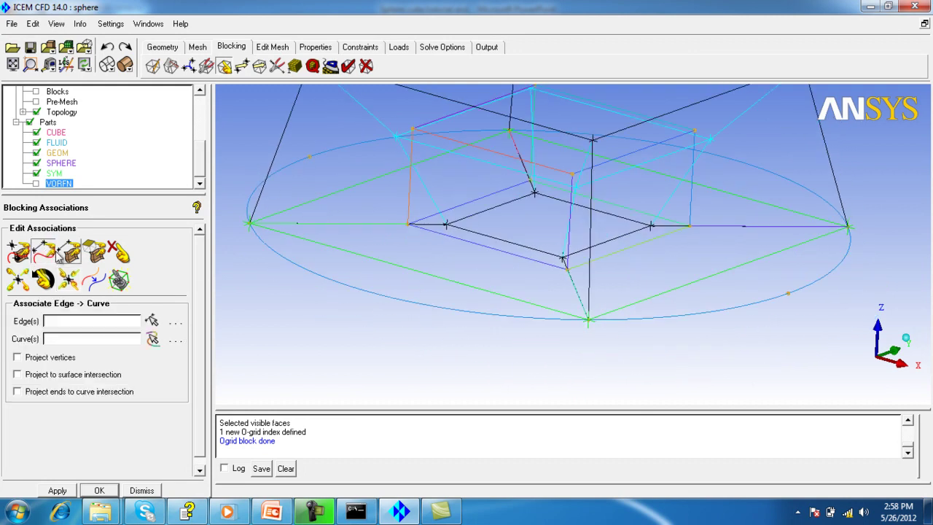
pyautogui.middleClick(485, 225)
pyautogui.middleClick(490, 231)
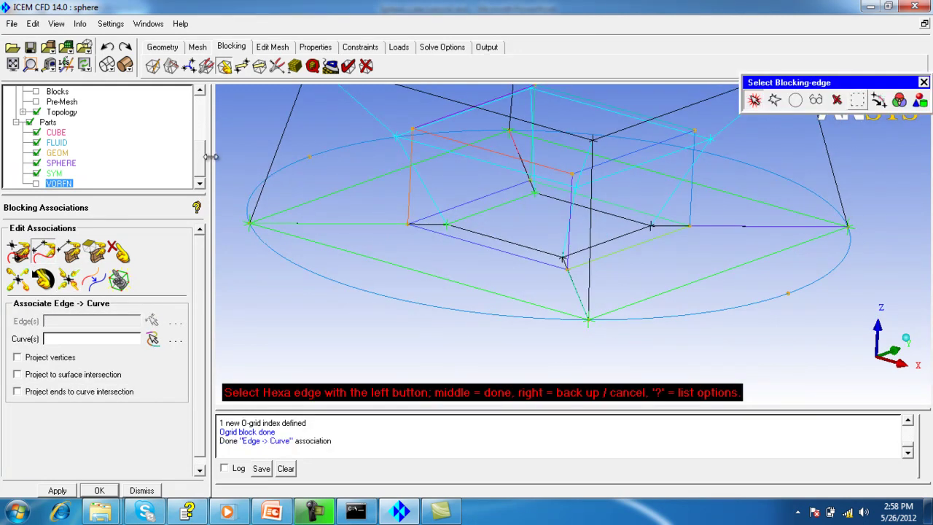
# Associate the adjacent front base edge of the inner O-grid block with the cube's front base curve
pyautogui.moveTo(204, 150); pyautogui.dragTo(205, 102)
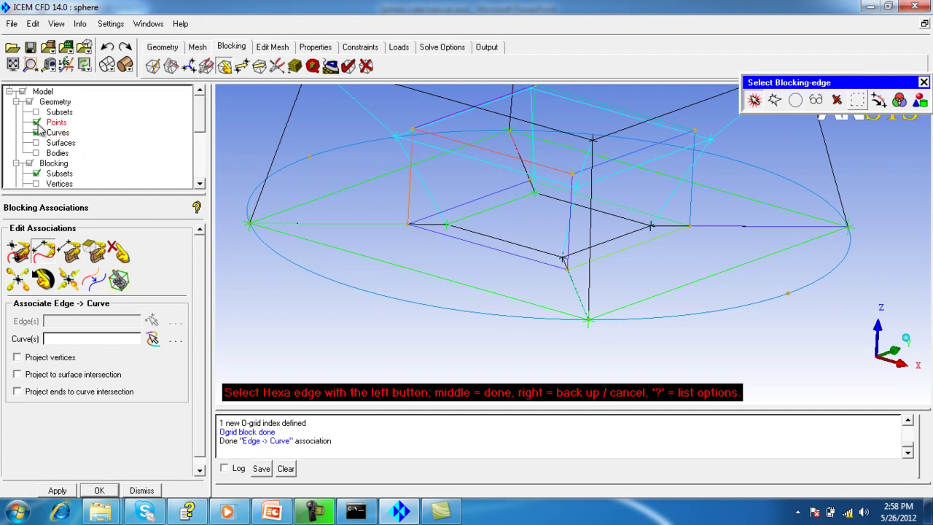
pyautogui.scroll(-4, 198, 124)
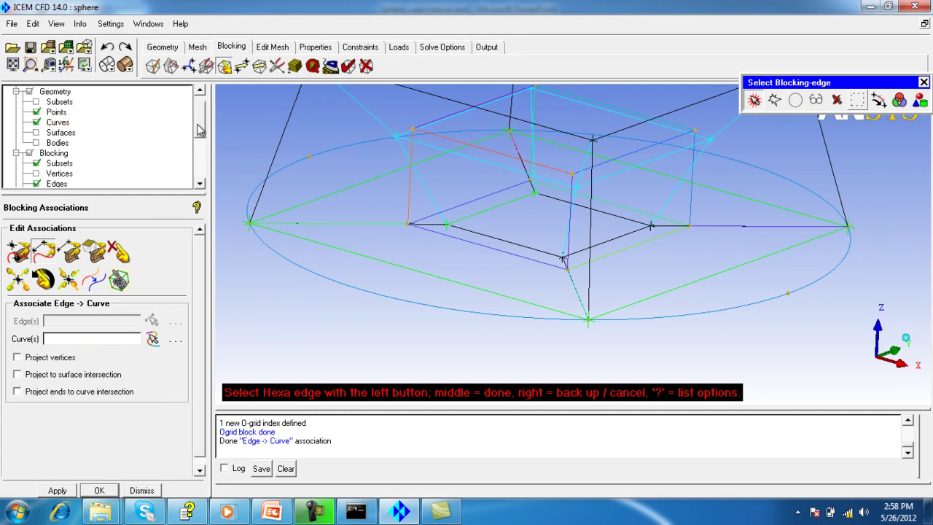
pyautogui.click(466, 235)
pyautogui.middleClick(462, 248)
pyautogui.click(462, 252)
pyautogui.middleClick(462, 252)
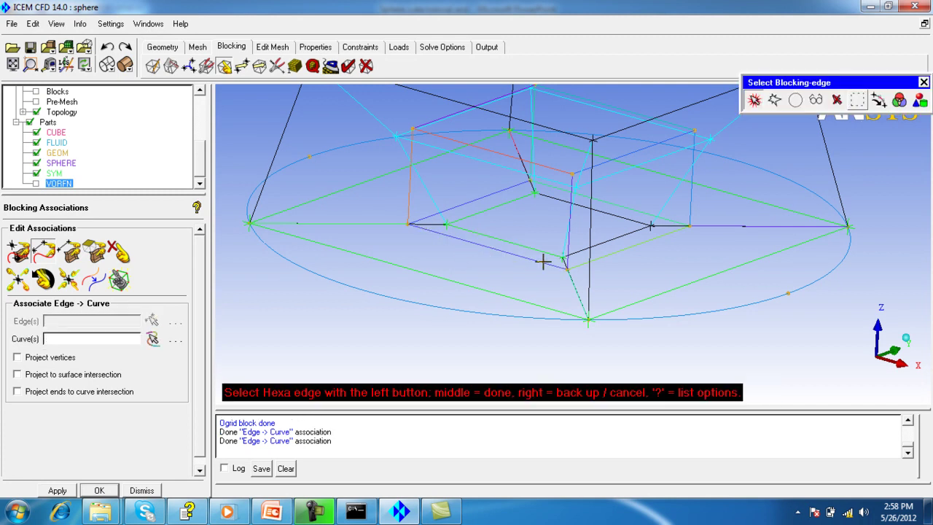
# Associate the other two base edges of the inner O-grid block with the corresponding base curves of the cube
pyautogui.middleClick(628, 271)
pyautogui.click(635, 235)
pyautogui.middleClick(635, 235)
pyautogui.click(624, 206)
pyautogui.middleClick(618, 217)
pyautogui.click(618, 217)
pyautogui.middleClick(635, 265)
# Associate the front upper edge of the inner O-grid block with the cube's front top curve
pyautogui.click(426, 145)
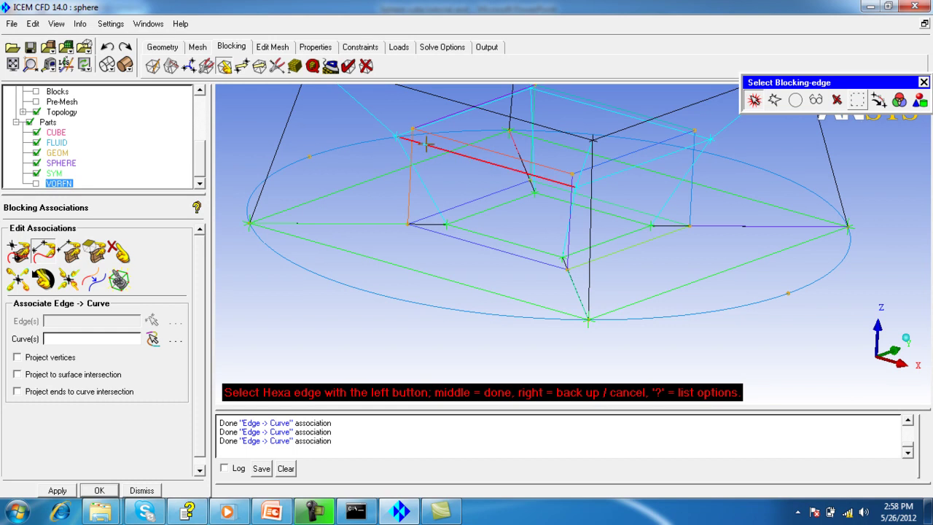
pyautogui.middleClick(426, 145)
pyautogui.click(446, 153)
pyautogui.middleClick(446, 152)
# Use the blocking Index Control to raise the O-grid index minimum to 1, isolating the edges of the inner block
pyautogui.press('F9')
pyautogui.moveTo(648, 161); pyautogui.dragTo(341, 223)
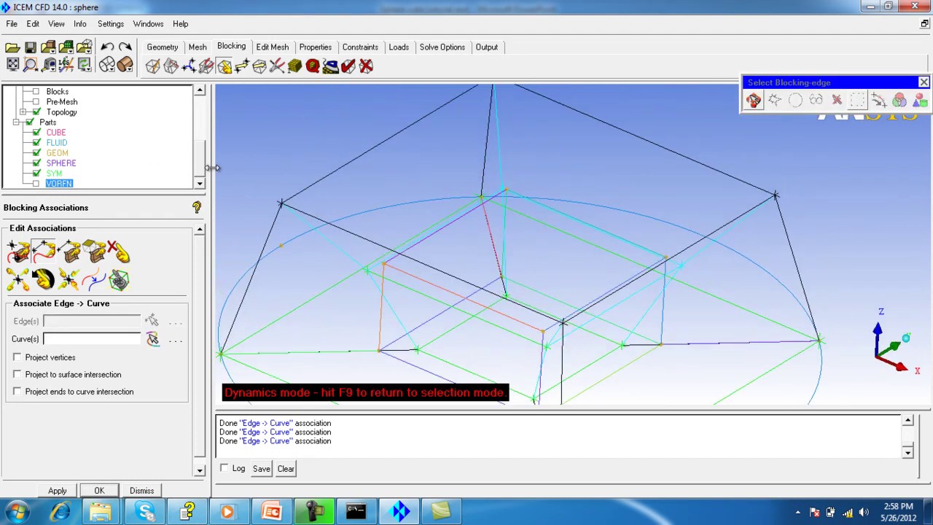
pyautogui.scroll(2, 202, 149)
pyautogui.rightClick(54, 95)
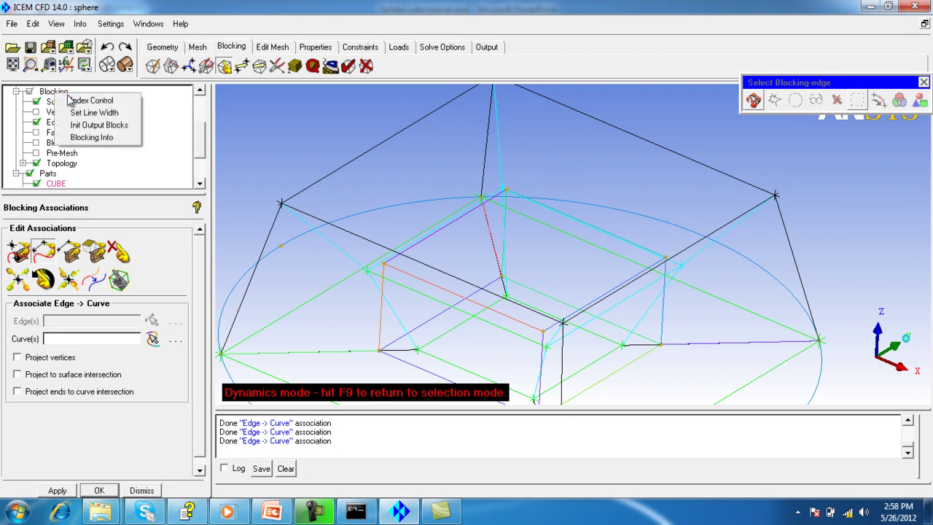
pyautogui.click(79, 102)
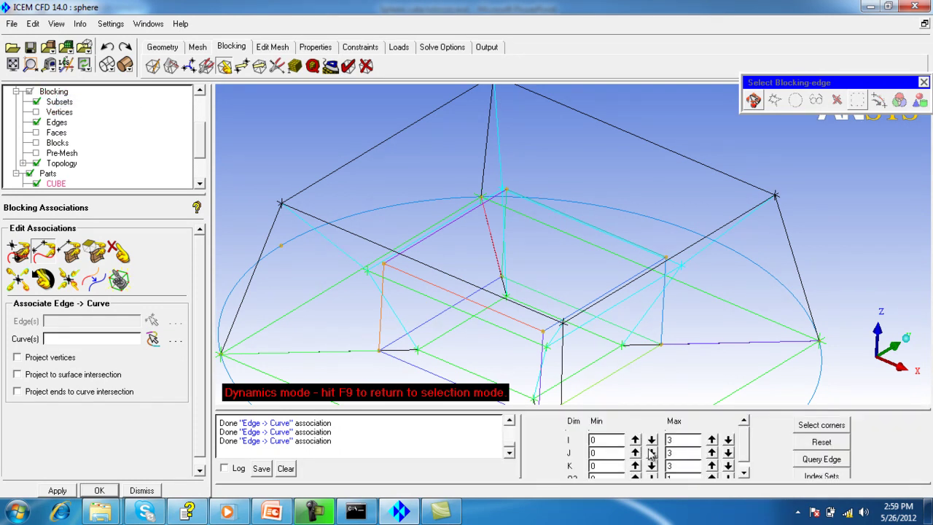
pyautogui.click(635, 477)
pyautogui.moveTo(522, 178); pyautogui.dragTo(485, 166)
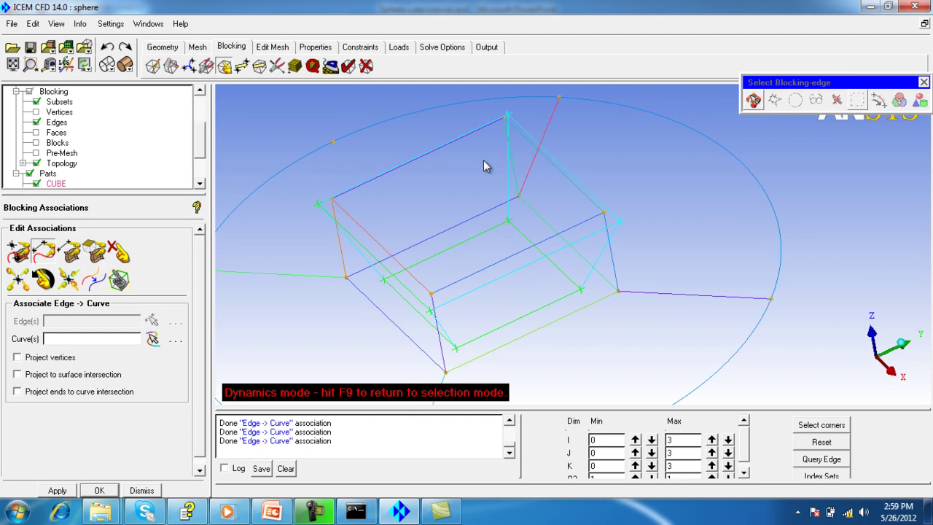
# Associate further upper edges of the isolated inner block with the corresponding top curves of the cube
pyautogui.click(43, 254)
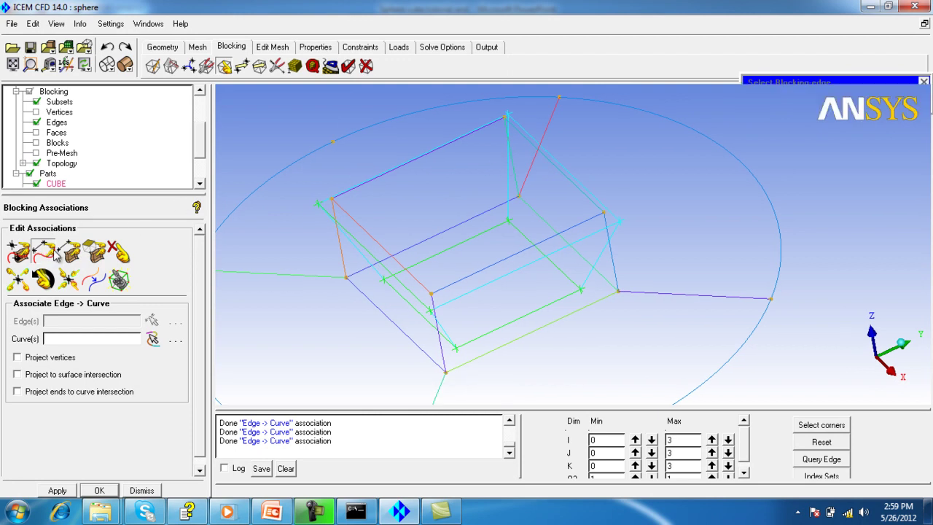
pyautogui.click(535, 140)
pyautogui.middleClick(580, 173)
pyautogui.rightClick(617, 188)
pyautogui.click(517, 253)
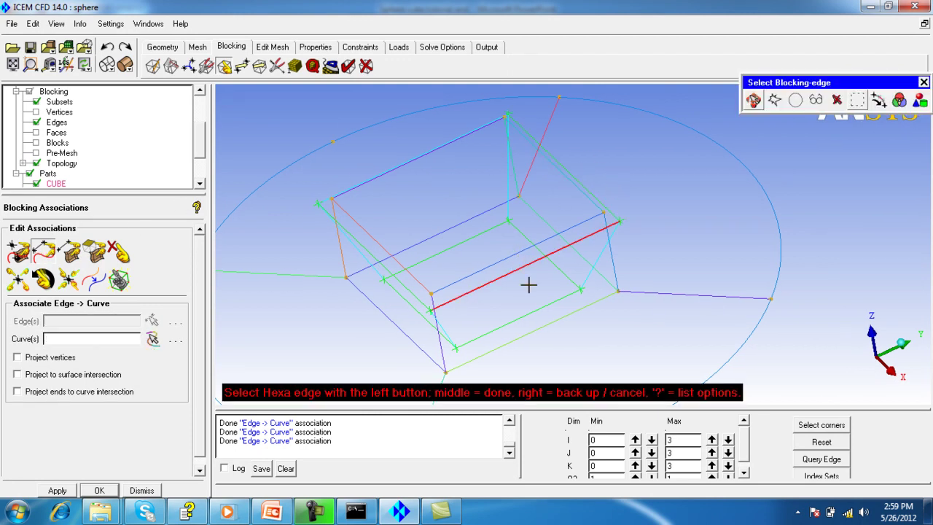
pyautogui.middleClick(514, 275)
pyautogui.rightClick(506, 302)
pyautogui.click(355, 231)
pyautogui.middleClick(394, 226)
pyautogui.rightClick(387, 223)
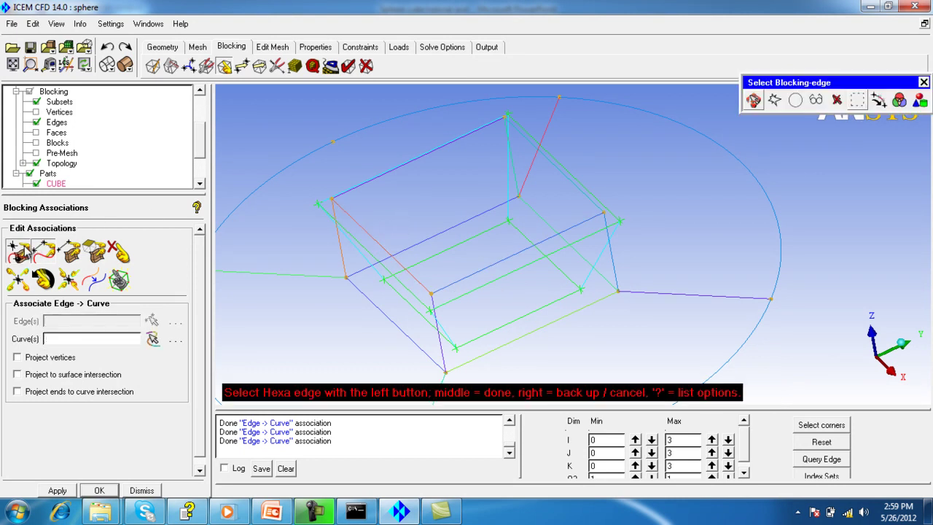
# Associate the two left-side vertices and the front base vertex of the inner block with the matching cube corner points
pyautogui.middleClick(866, 103)
pyautogui.moveTo(324, 223); pyautogui.dragTo(547, 245)
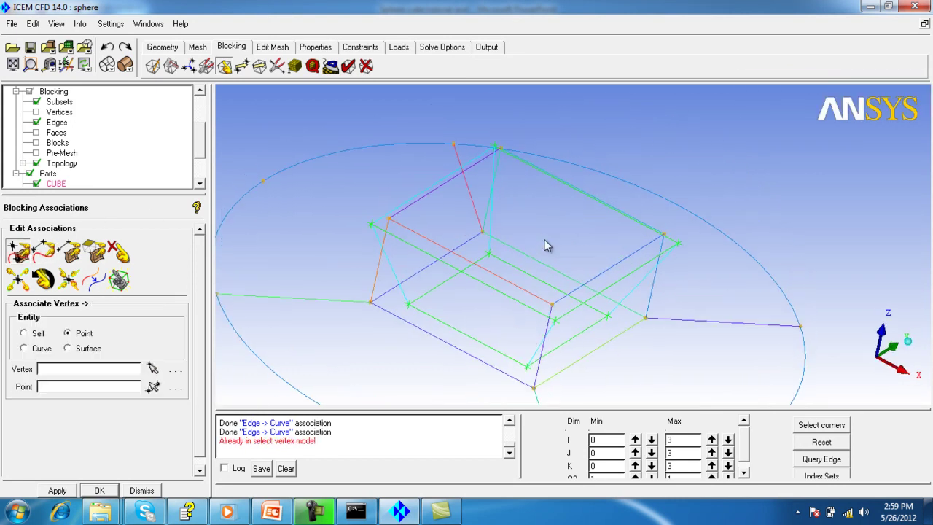
pyautogui.click(20, 252)
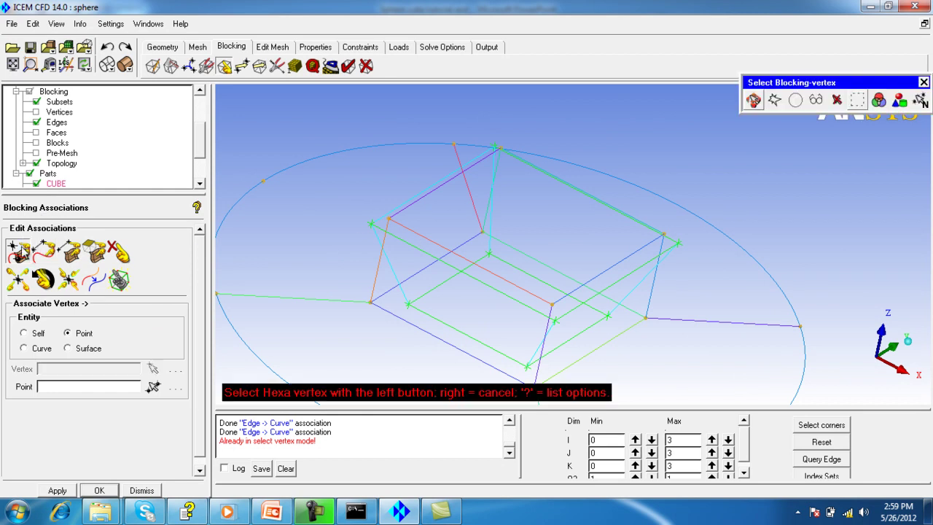
pyautogui.click(371, 224)
pyautogui.click(389, 218)
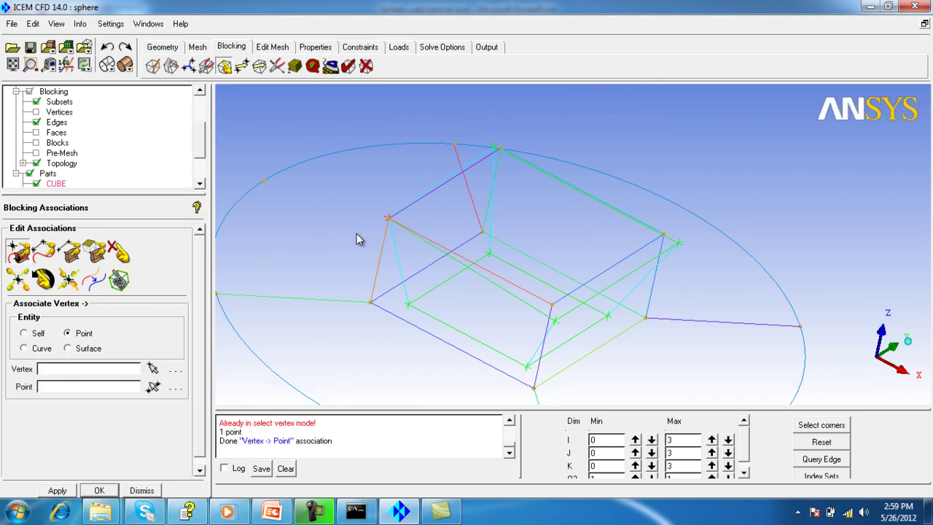
pyautogui.middleClick(382, 310)
pyautogui.click(370, 305)
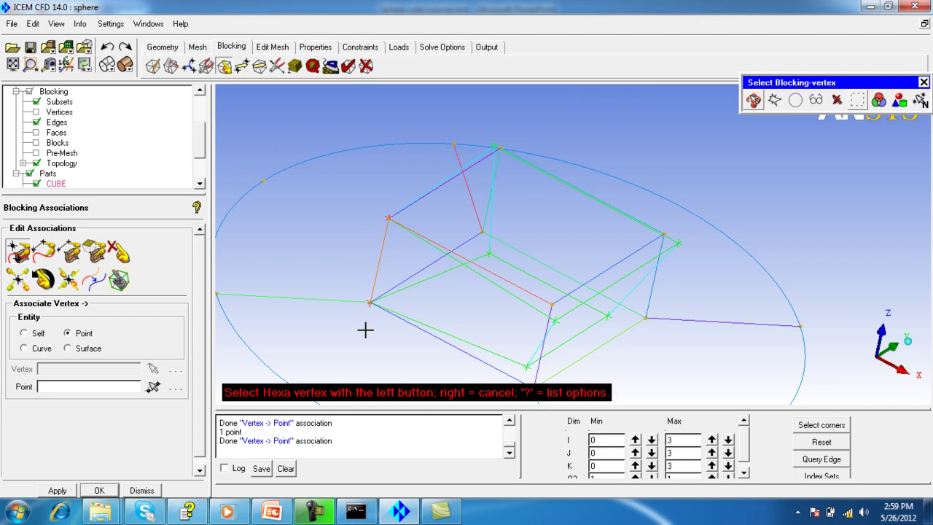
pyautogui.click(510, 370)
pyautogui.keyDown('shift'); pyautogui.moveTo(510, 369); pyautogui.dragTo(533, 358); pyautogui.keyUp('shift')
pyautogui.click(533, 358)
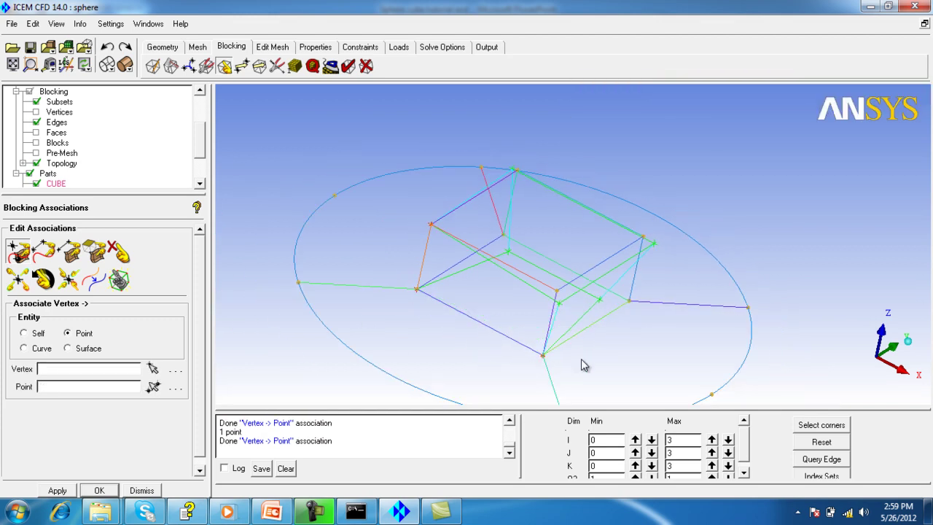
# Associate the right-side and rear vertices of the inner block, both base and upper, with the matching cube corner points
pyautogui.click(607, 295)
pyautogui.click(629, 304)
pyautogui.click(653, 249)
pyautogui.click(648, 237)
pyautogui.click(514, 170)
pyautogui.click(516, 175)
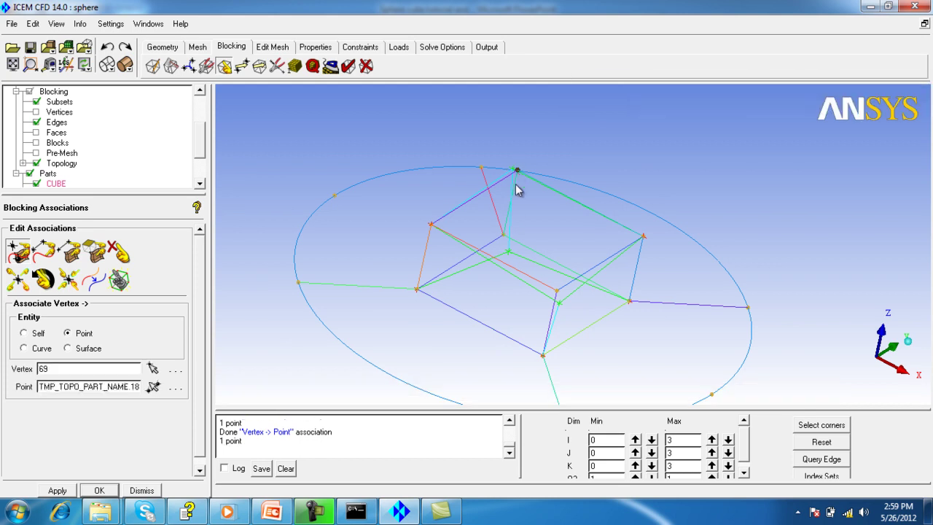
pyautogui.click(504, 236)
pyautogui.click(510, 240)
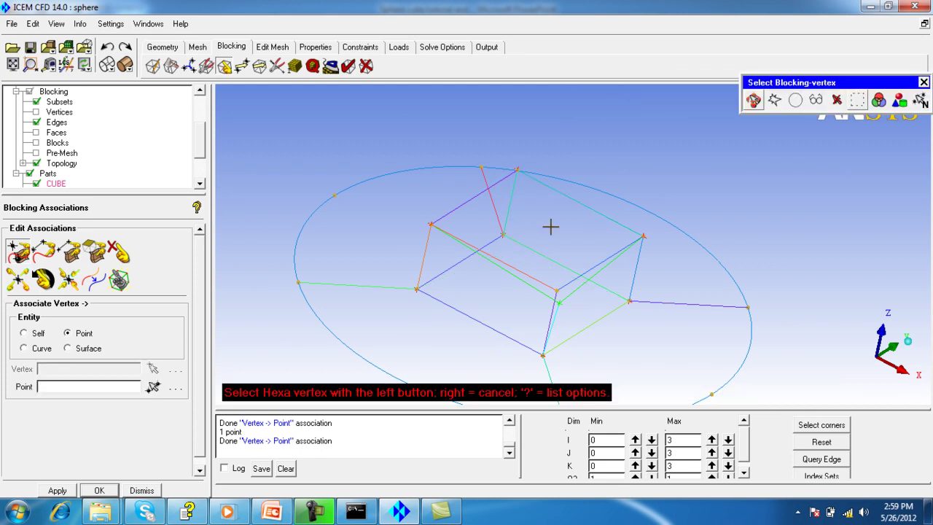
# Associate the remaining front upper vertex of the inner block with the cube's front top corner point
pyautogui.rightClick(532, 221)
pyautogui.moveTo(543, 231); pyautogui.dragTo(459, 240)
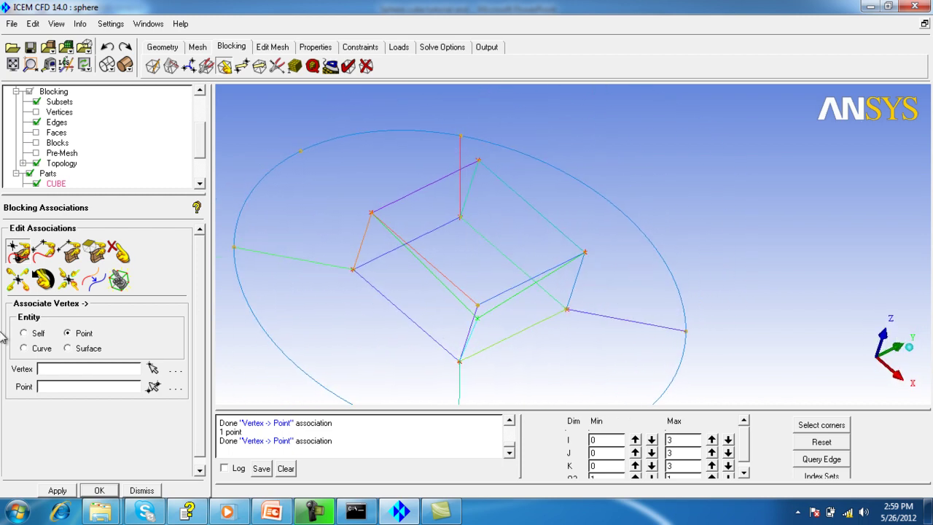
pyautogui.click(30, 258)
pyautogui.click(479, 306)
pyautogui.click(512, 333)
pyautogui.rightClick(513, 334)
pyautogui.moveTo(514, 334)
pyautogui.mouseDown()
pyautogui.moveTo(525, 341)
pyautogui.moveTo(518, 325)
pyautogui.mouseUp()
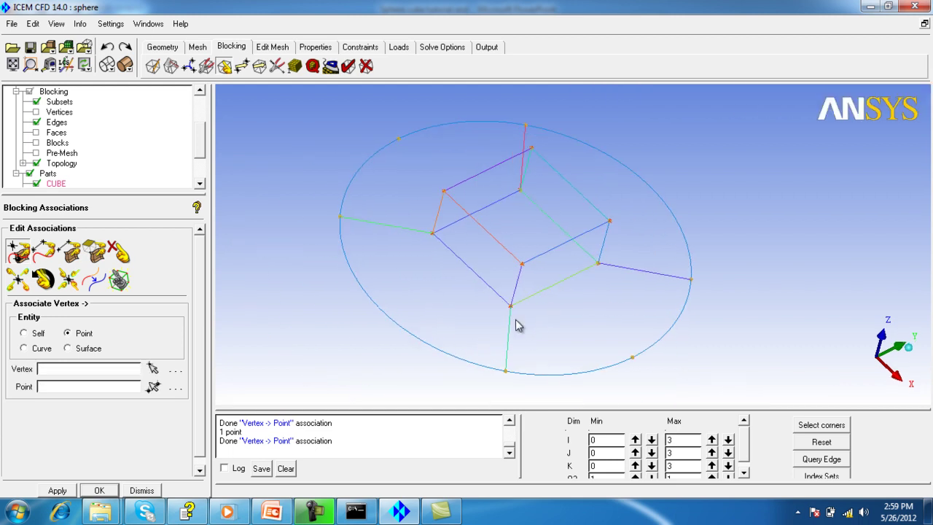
# Reset the blocking Index Control to its full range and close the blocking associations settings
pyautogui.moveTo(287, 303); pyautogui.dragTo(283, 327, button='middle')
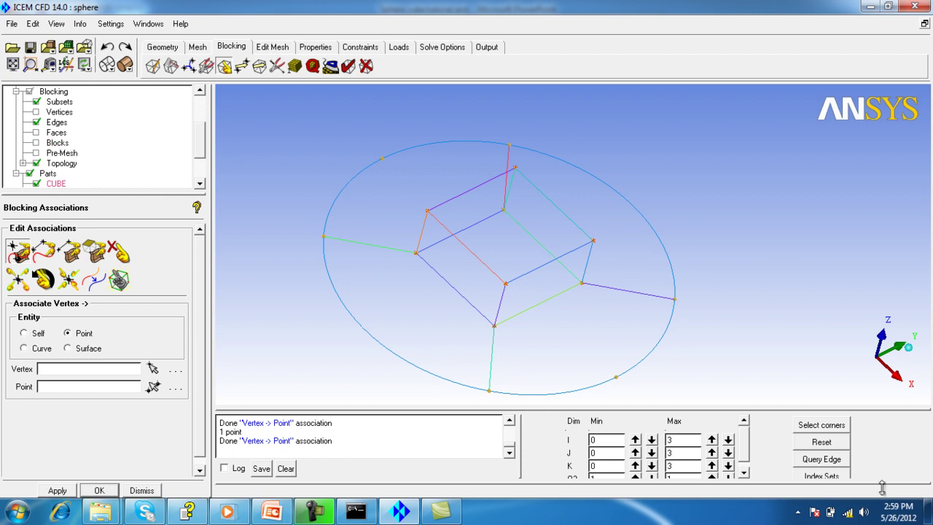
pyautogui.click(821, 442)
pyautogui.moveTo(481, 301); pyautogui.dragTo(517, 255)
pyautogui.click(141, 490)
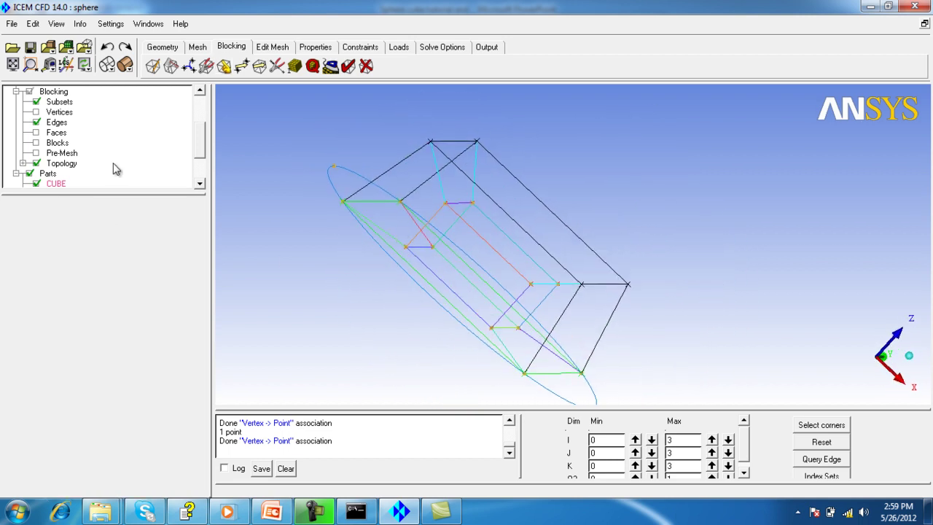
# Enlarge the model tree and display the blocks to examine the O-grid layout around the central block
pyautogui.moveTo(121, 192); pyautogui.dragTo(130, 285)
pyautogui.moveTo(510, 297); pyautogui.dragTo(425, 322)
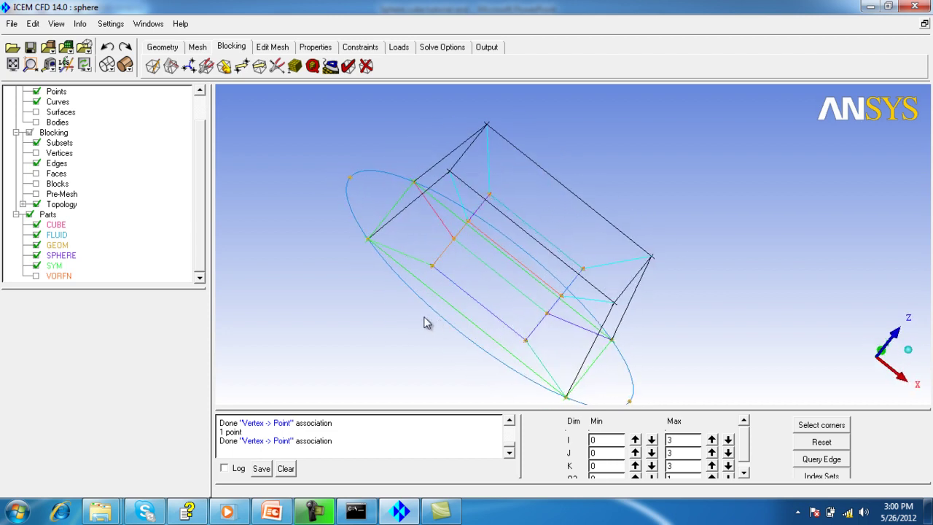
pyautogui.moveTo(460, 295); pyautogui.dragTo(250, 231)
pyautogui.click(36, 183)
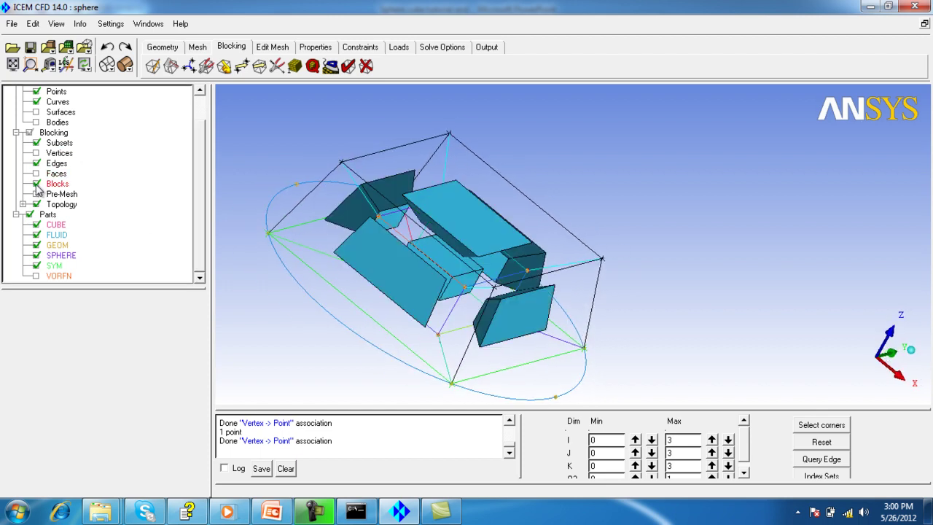
pyautogui.moveTo(465, 290); pyautogui.dragTo(216, 321)
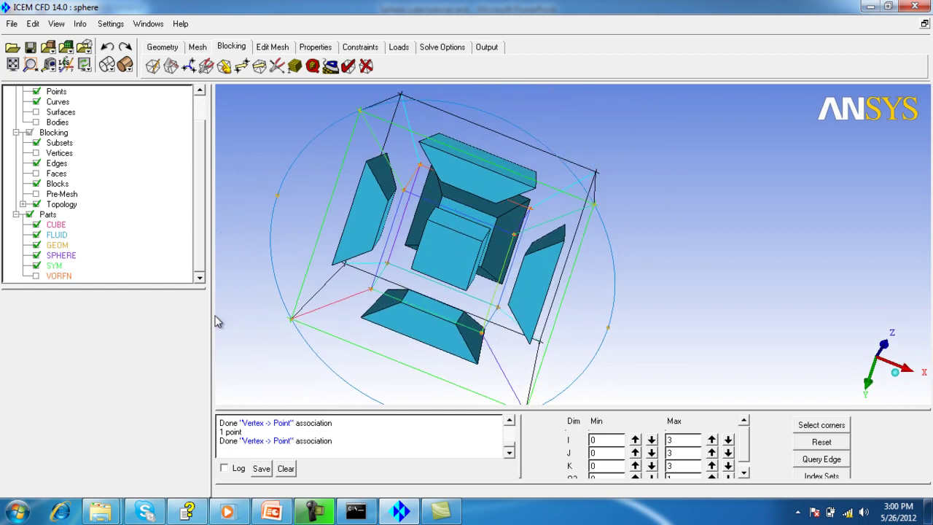
pyautogui.moveTo(451, 255); pyautogui.dragTo(7, 155)
# Create a blocking material part named SOLID containing the central block, selected by its corners
pyautogui.rightClick(48, 216)
pyautogui.click(73, 222)
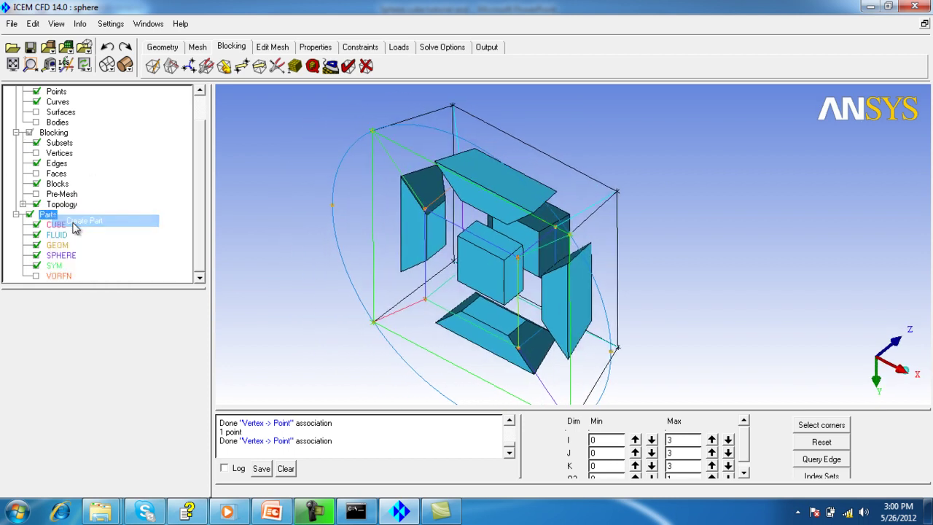
pyautogui.click(71, 358)
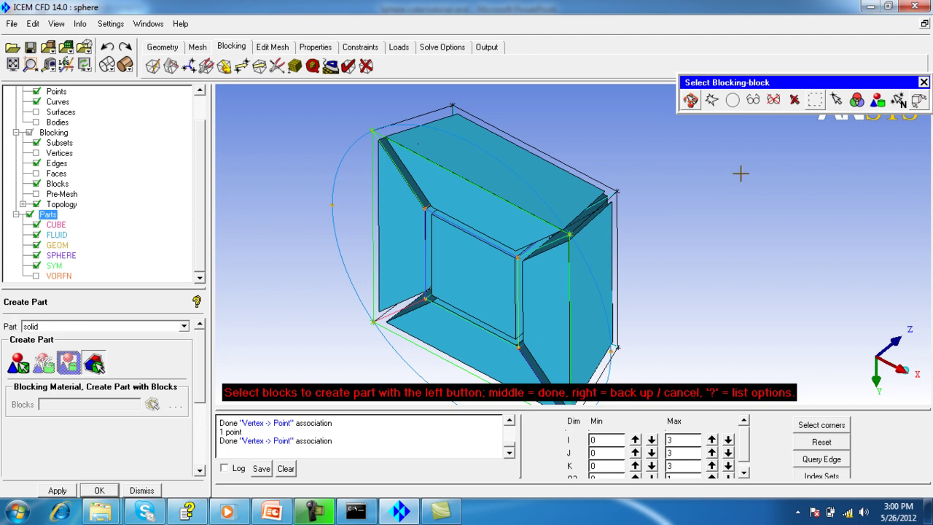
pyautogui.click(918, 100)
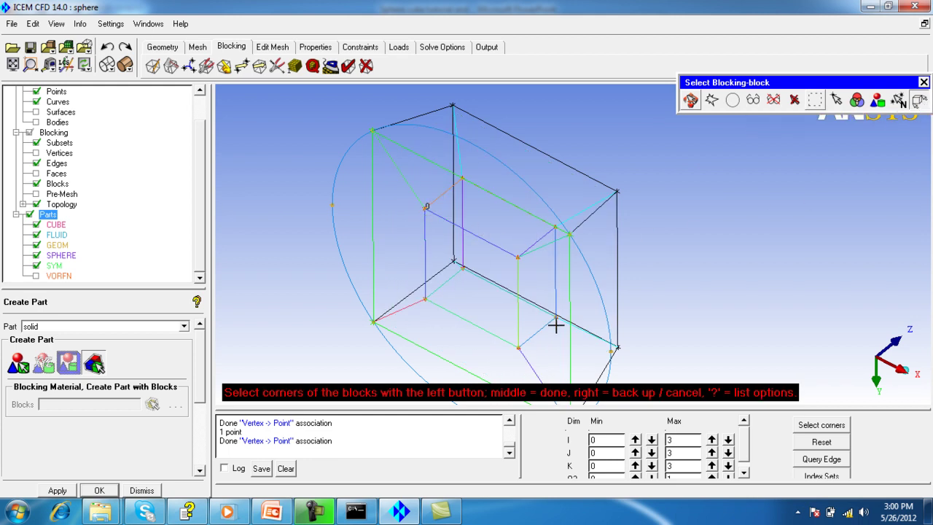
pyautogui.middleClick(682, 293)
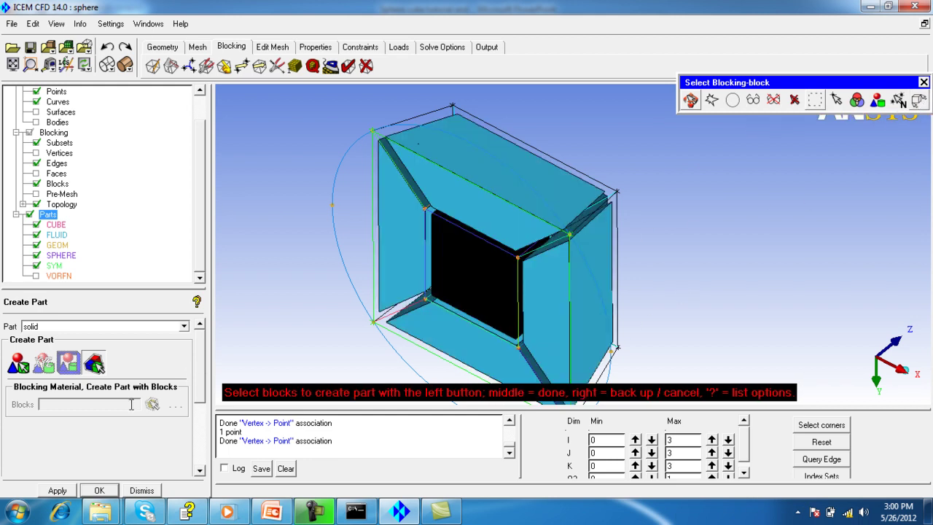
pyautogui.middleClick(281, 298)
pyautogui.middleClick(312, 277)
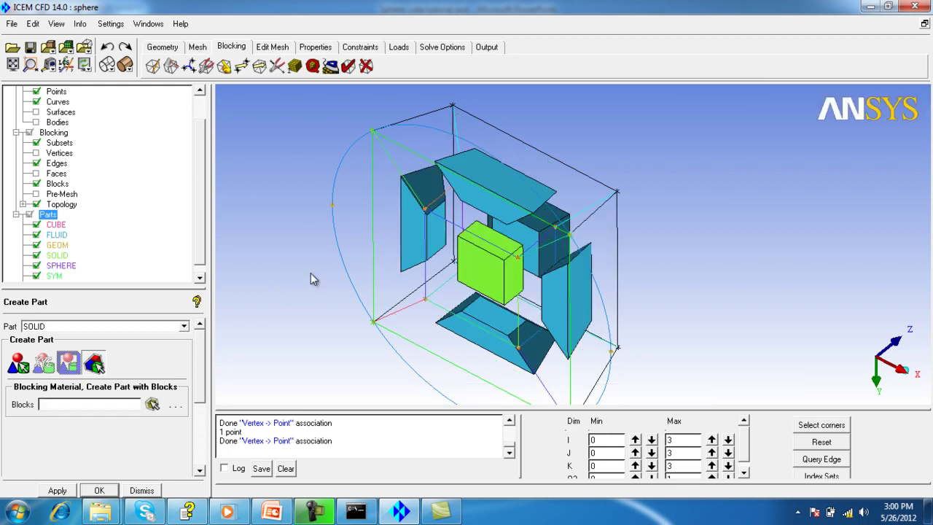
# Hide the SOLID part, show the surfaces and hide the SPHERE part to examine the fluid blocks around the cube
pyautogui.moveTo(357, 283); pyautogui.dragTo(508, 218)
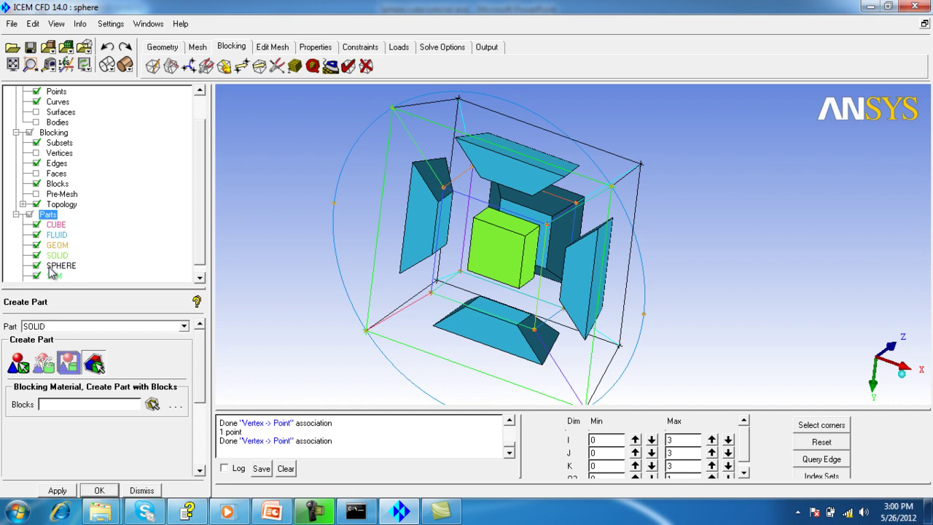
pyautogui.click(37, 255)
pyautogui.moveTo(394, 313); pyautogui.dragTo(578, 283)
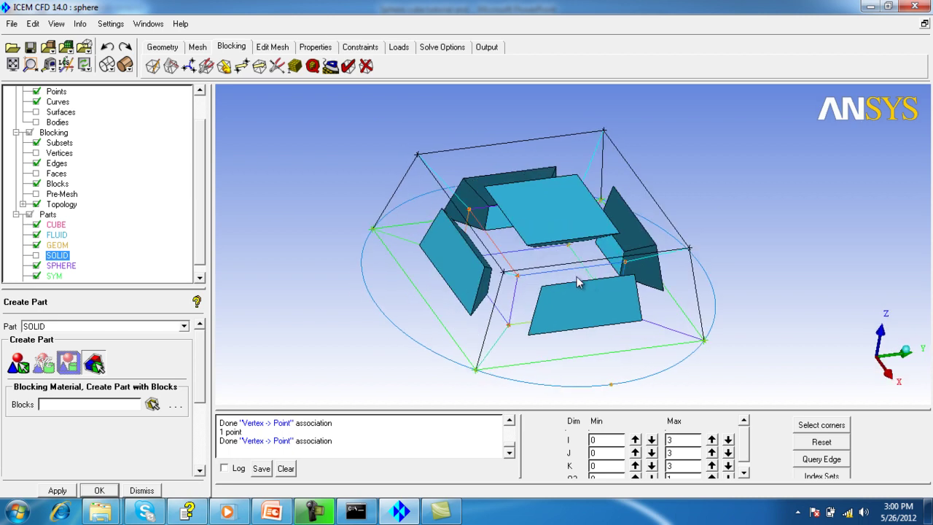
pyautogui.click(37, 112)
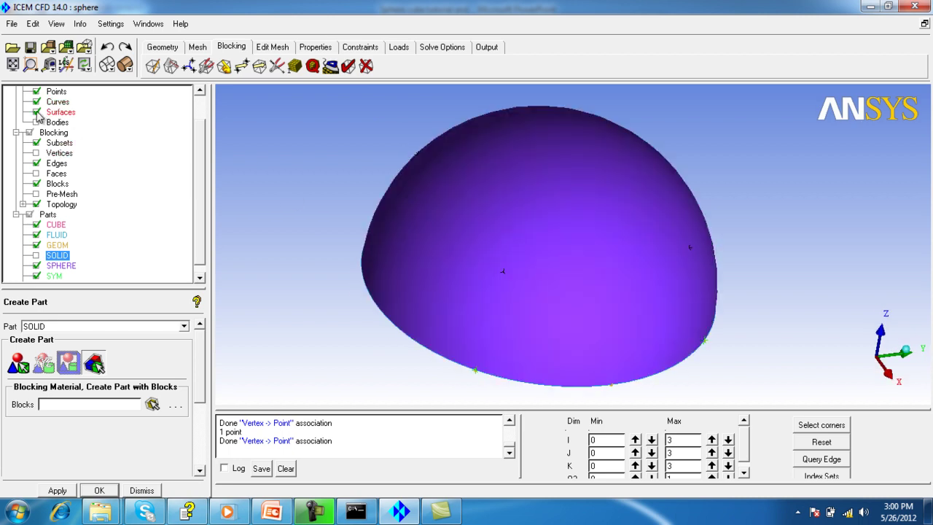
pyautogui.click(36, 266)
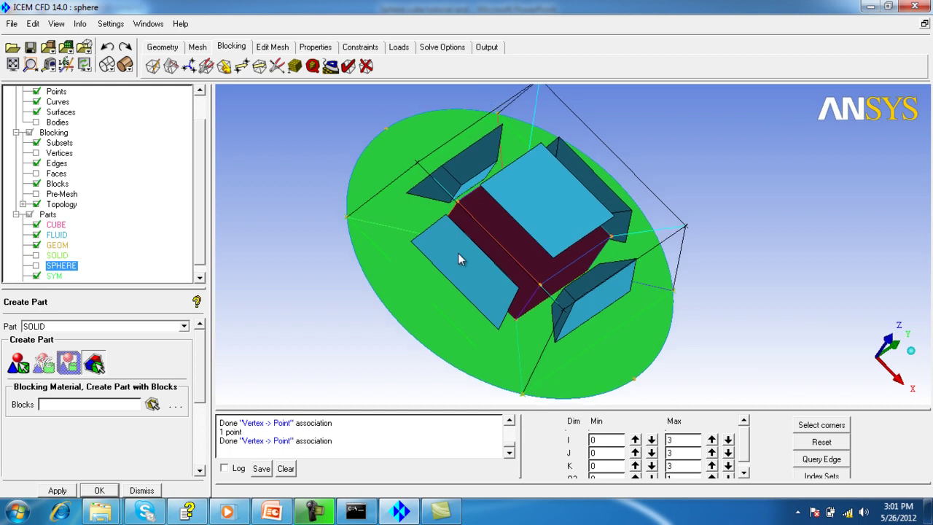